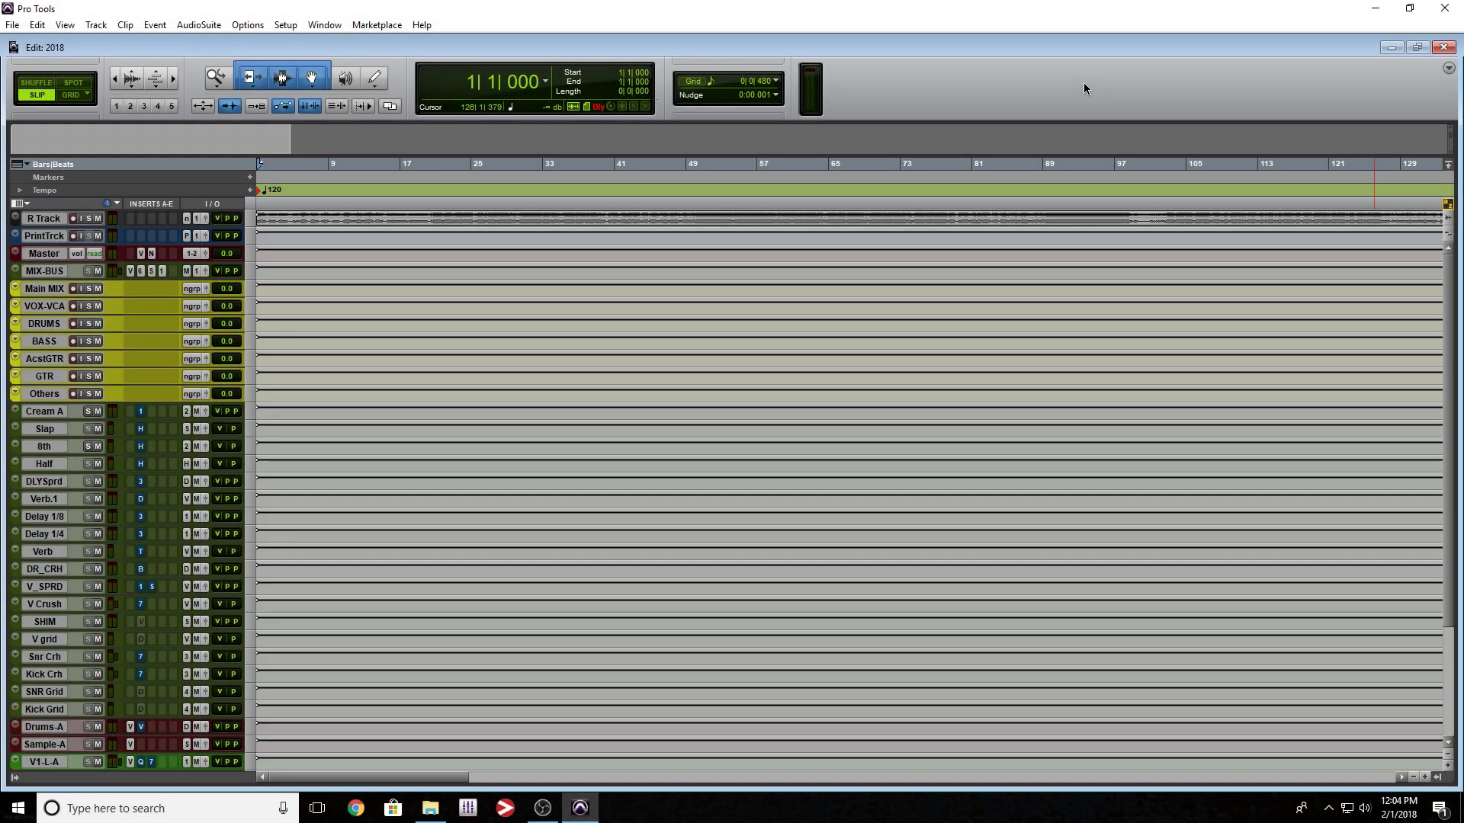
# View the About Pro Tools information, then open Windows' Reset this PC recovery settings.
pyautogui.click(422, 25)
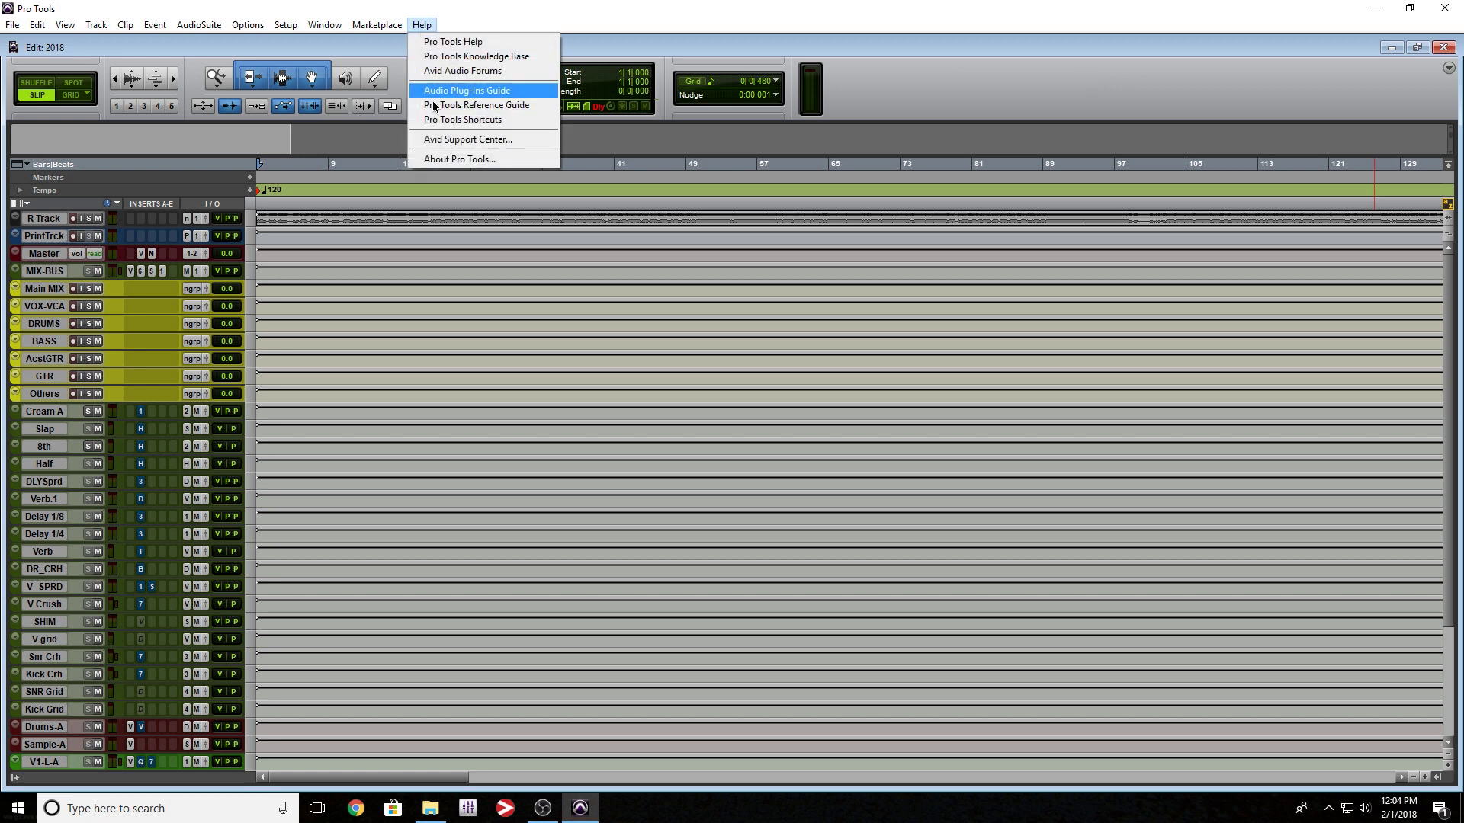
pyautogui.click(436, 154)
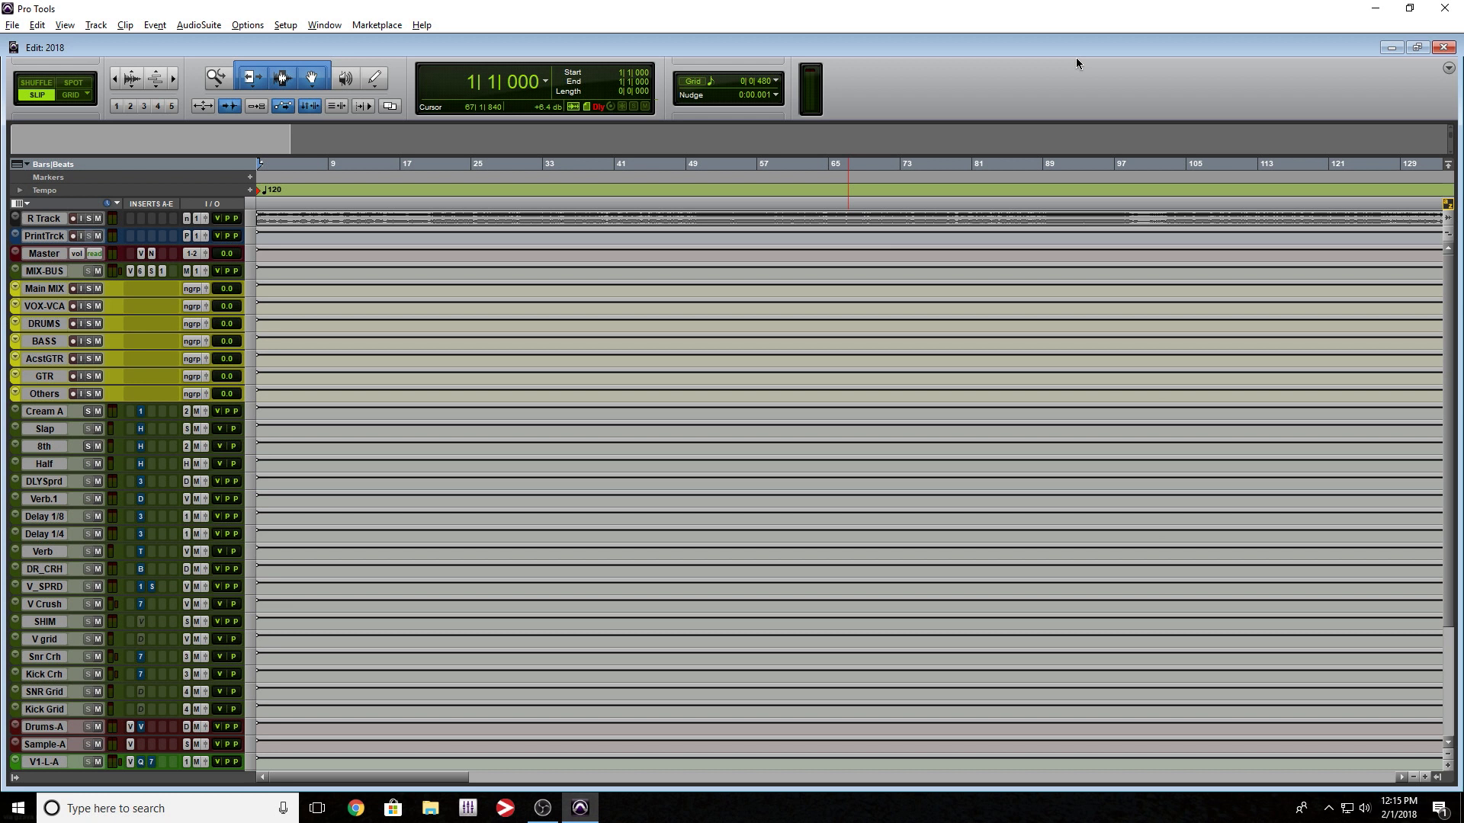
pyautogui.click(95, 806)
pyautogui.write('re')
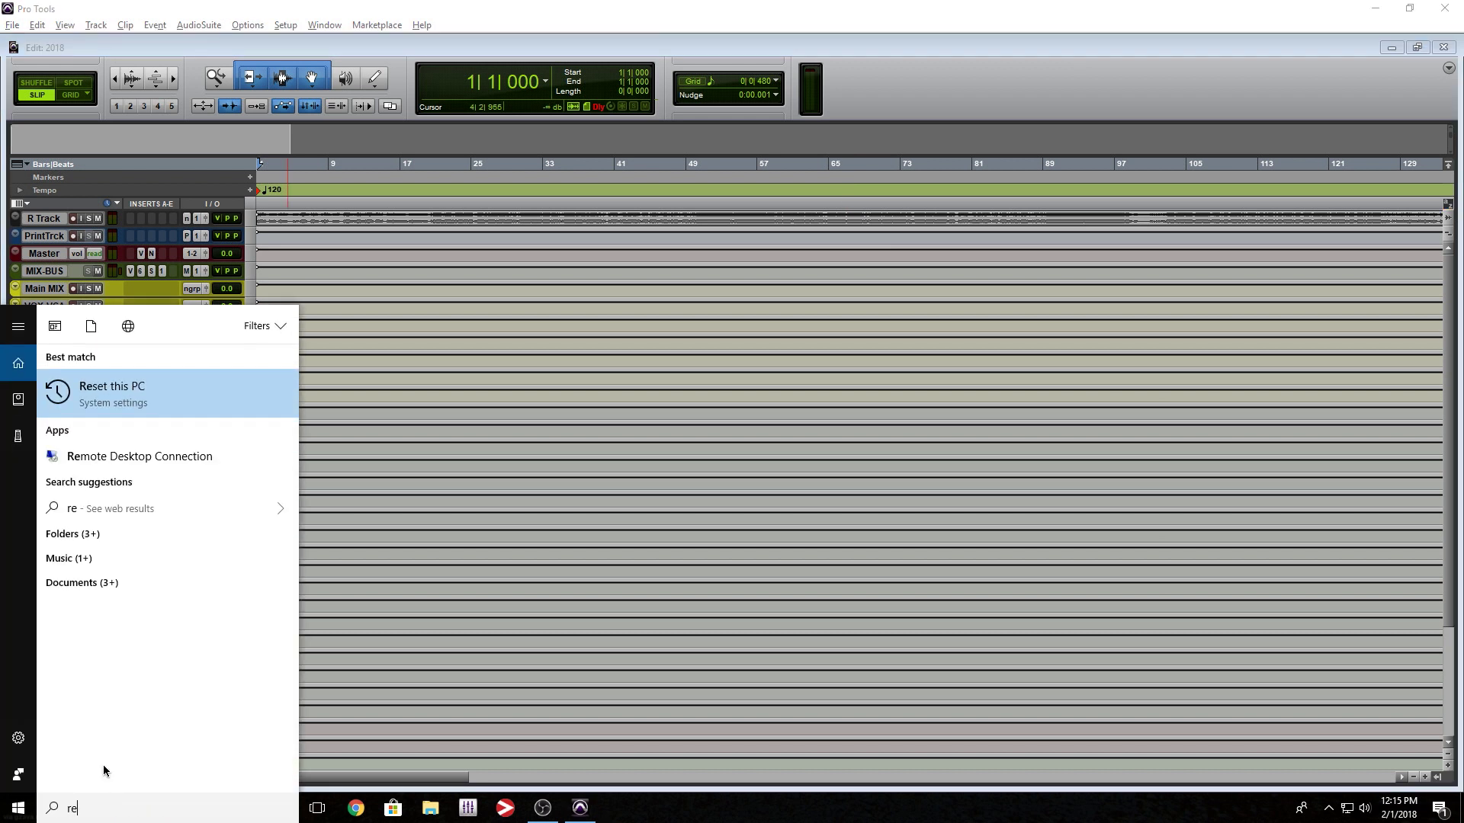
pyautogui.click(189, 391)
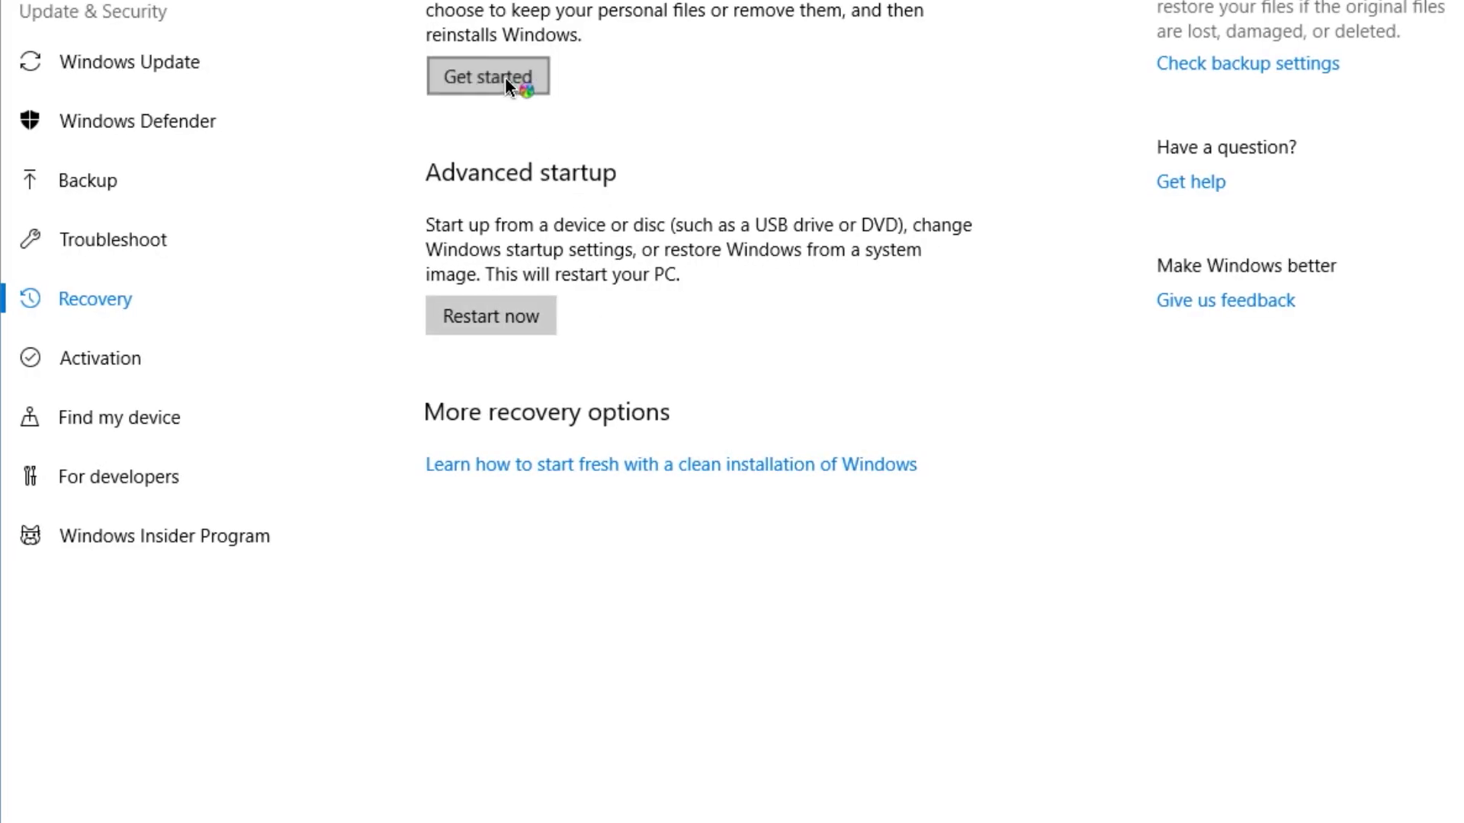
pyautogui.click(505, 80)
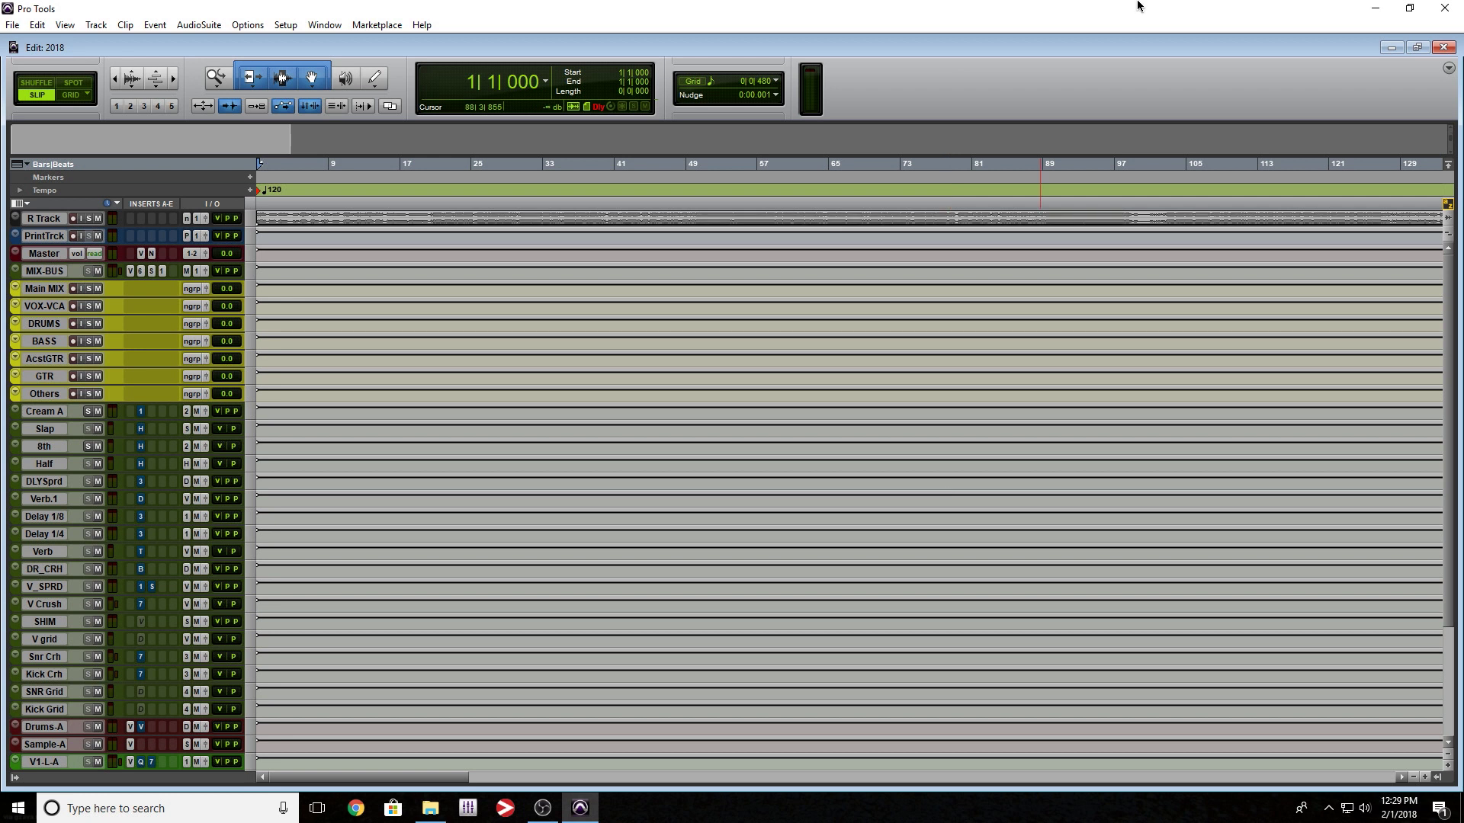
# In the Mix window, add a mono Audio 1 track after Harm-A and show EQ curves on the strips.
pyautogui.hotkey('ctrl', '=')
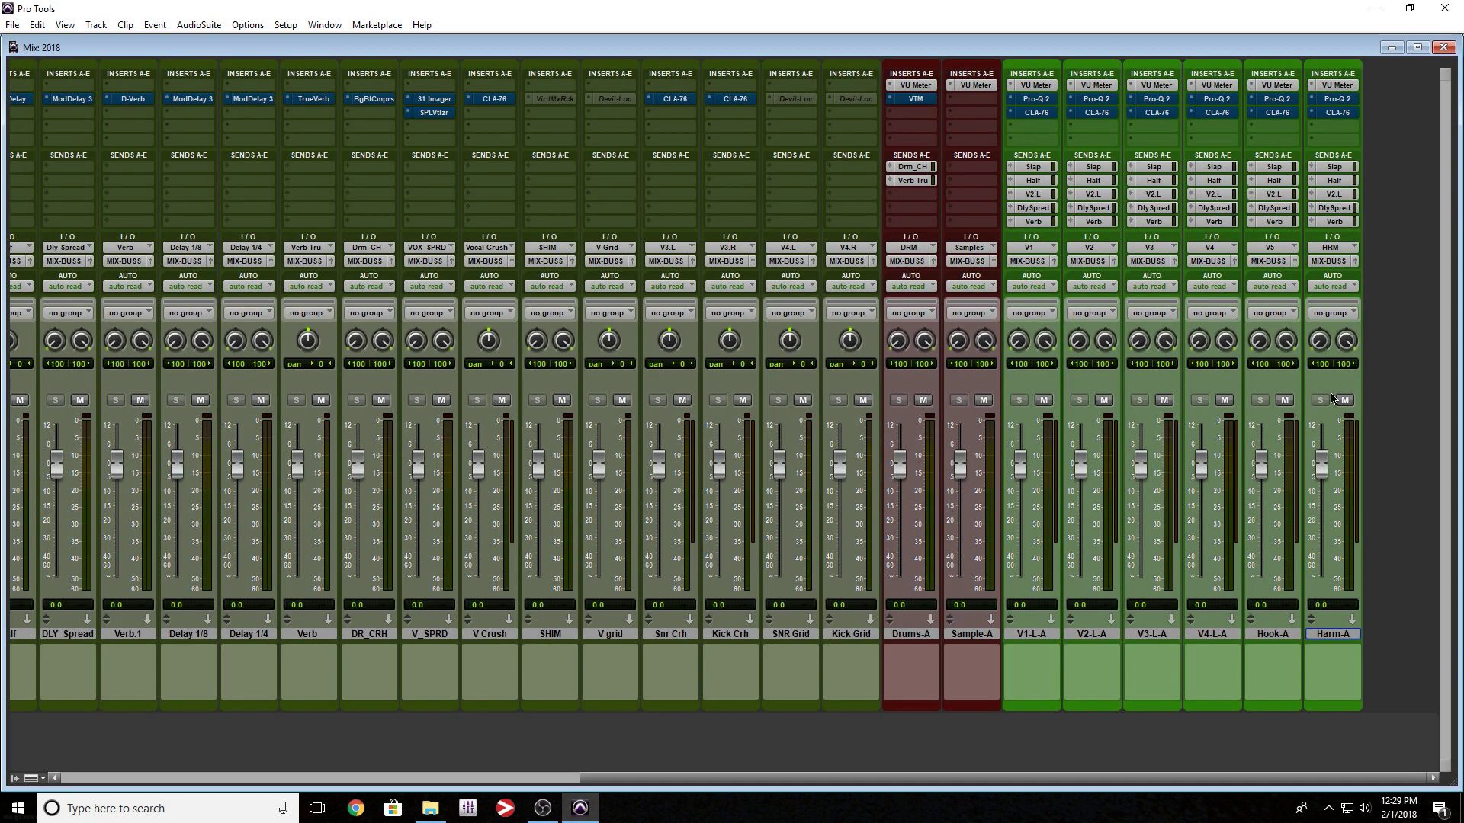
pyautogui.click(1336, 635)
pyautogui.hotkey('ctrl', 'shift', 'n')
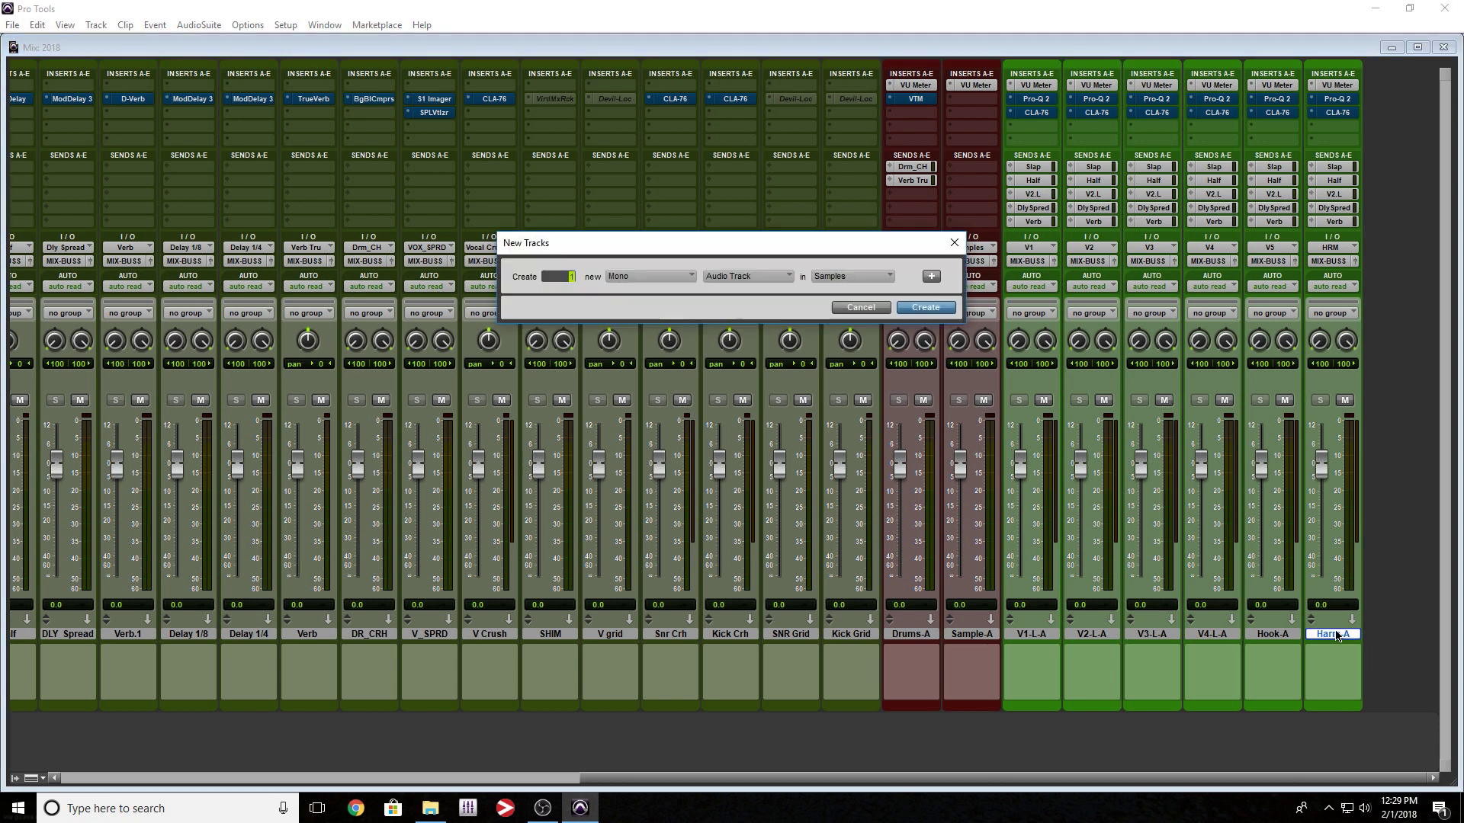
pyautogui.press('Return')
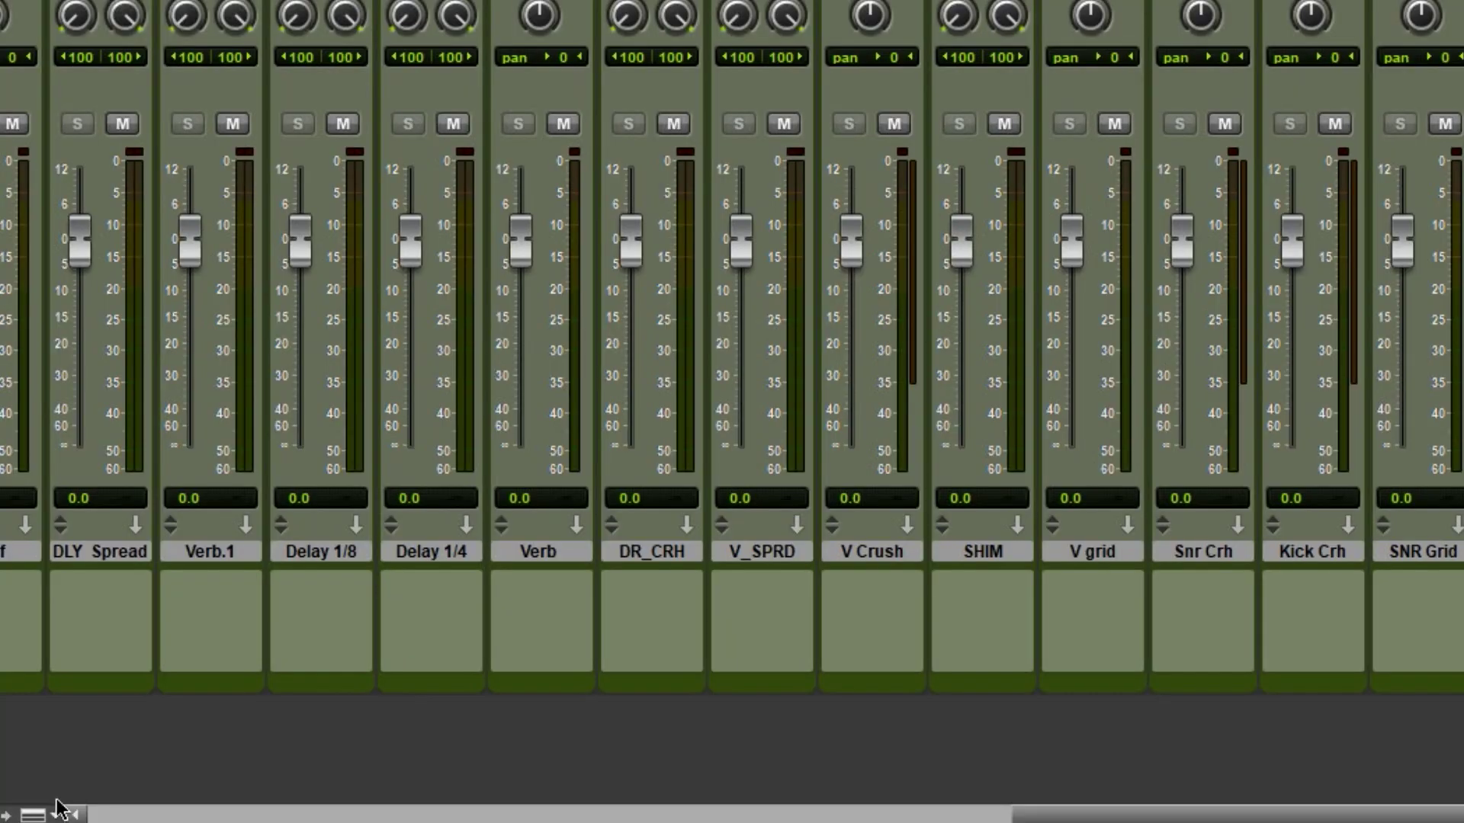
pyautogui.click(33, 778)
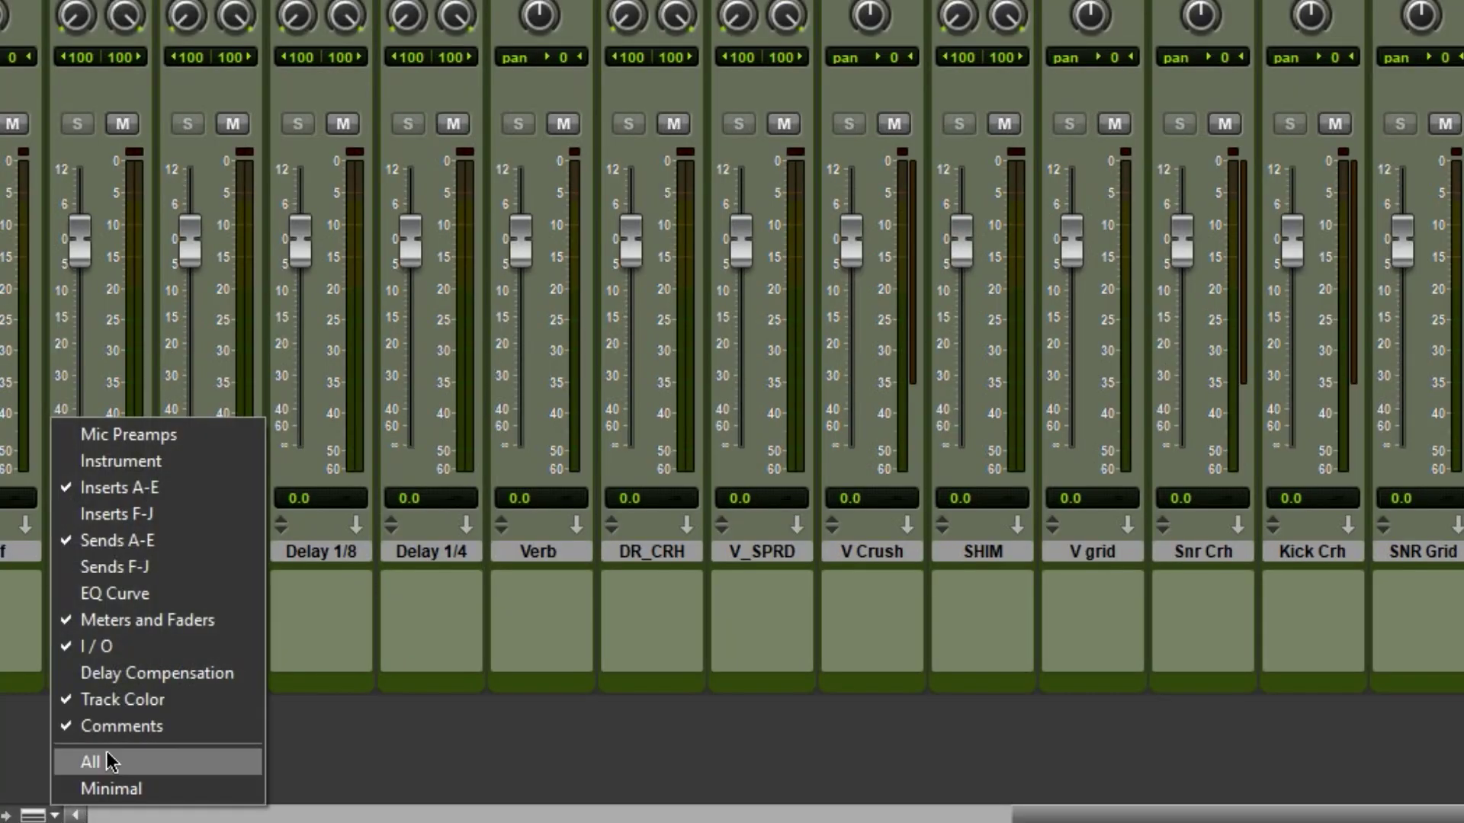
pyautogui.click(133, 596)
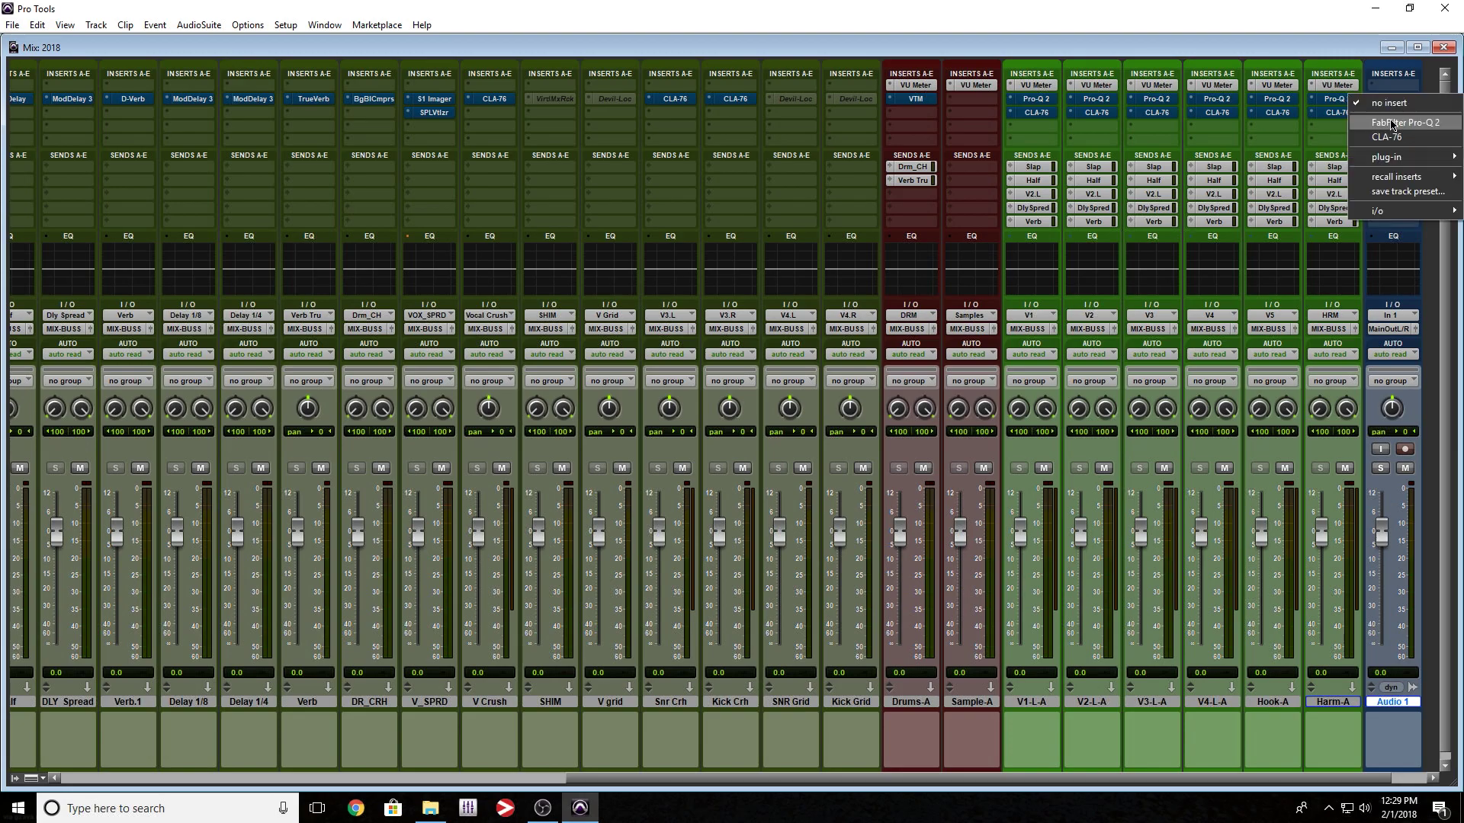
# Insert FabFilter Pro-Q 2 on Audio 1 with the 100 Hz high-pass preset, low cut near 89 Hz.
pyautogui.click(1394, 100)
pyautogui.click(1436, 127)
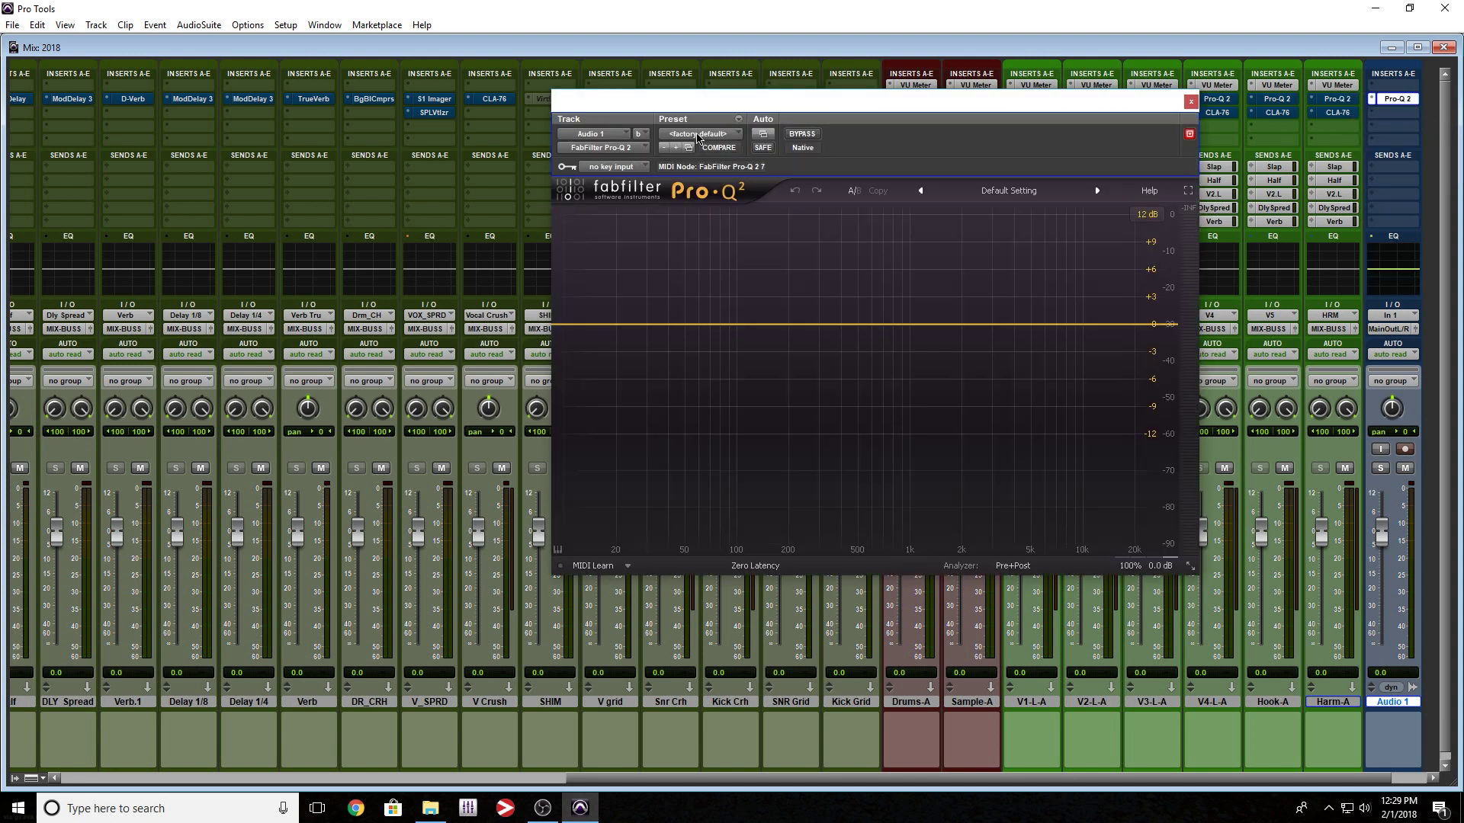
pyautogui.click(696, 138)
pyautogui.click(741, 148)
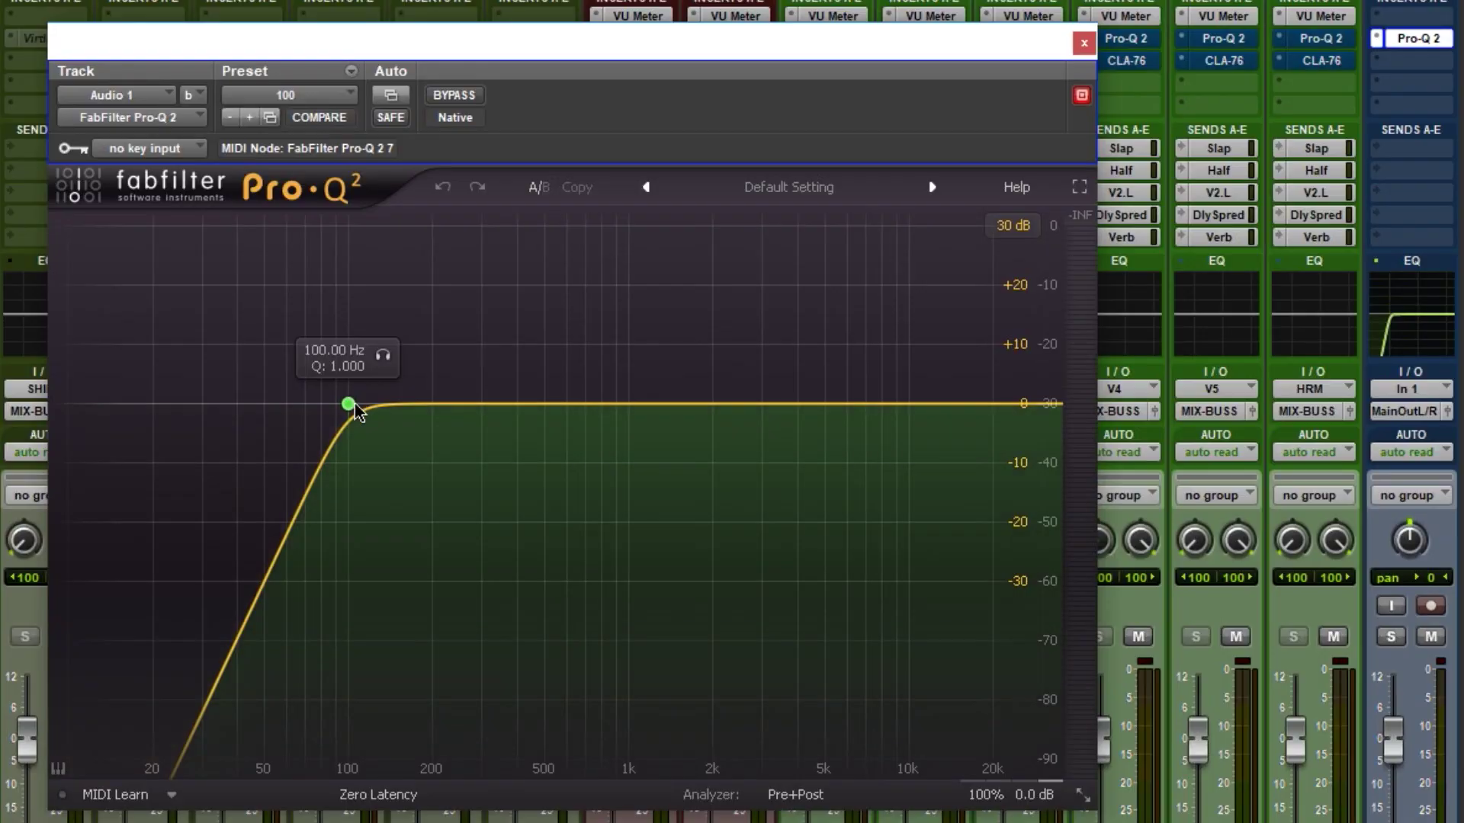
pyautogui.moveTo(737, 325); pyautogui.dragTo(943, 332)
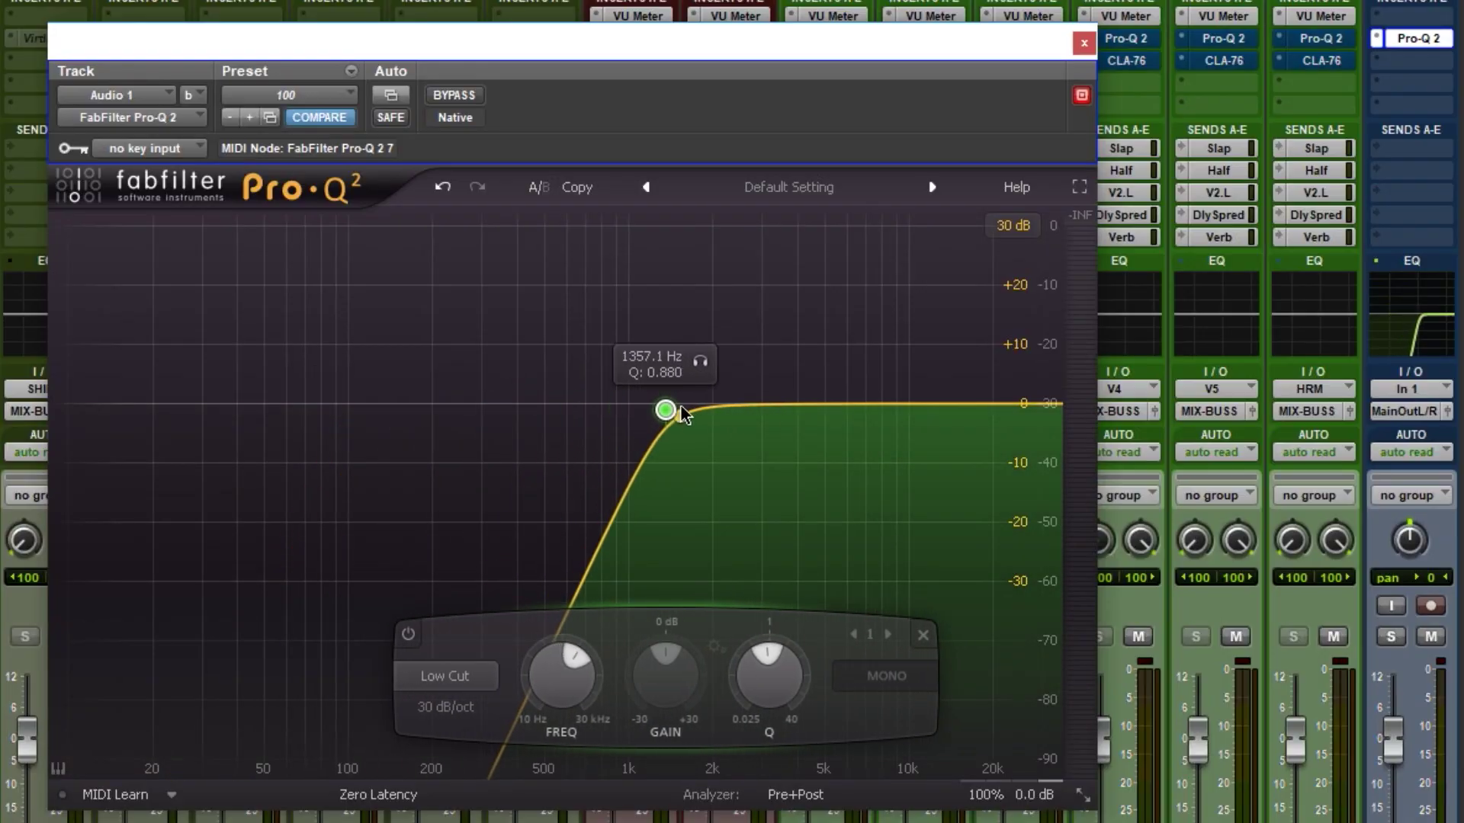
pyautogui.moveTo(680, 414); pyautogui.dragTo(355, 409)
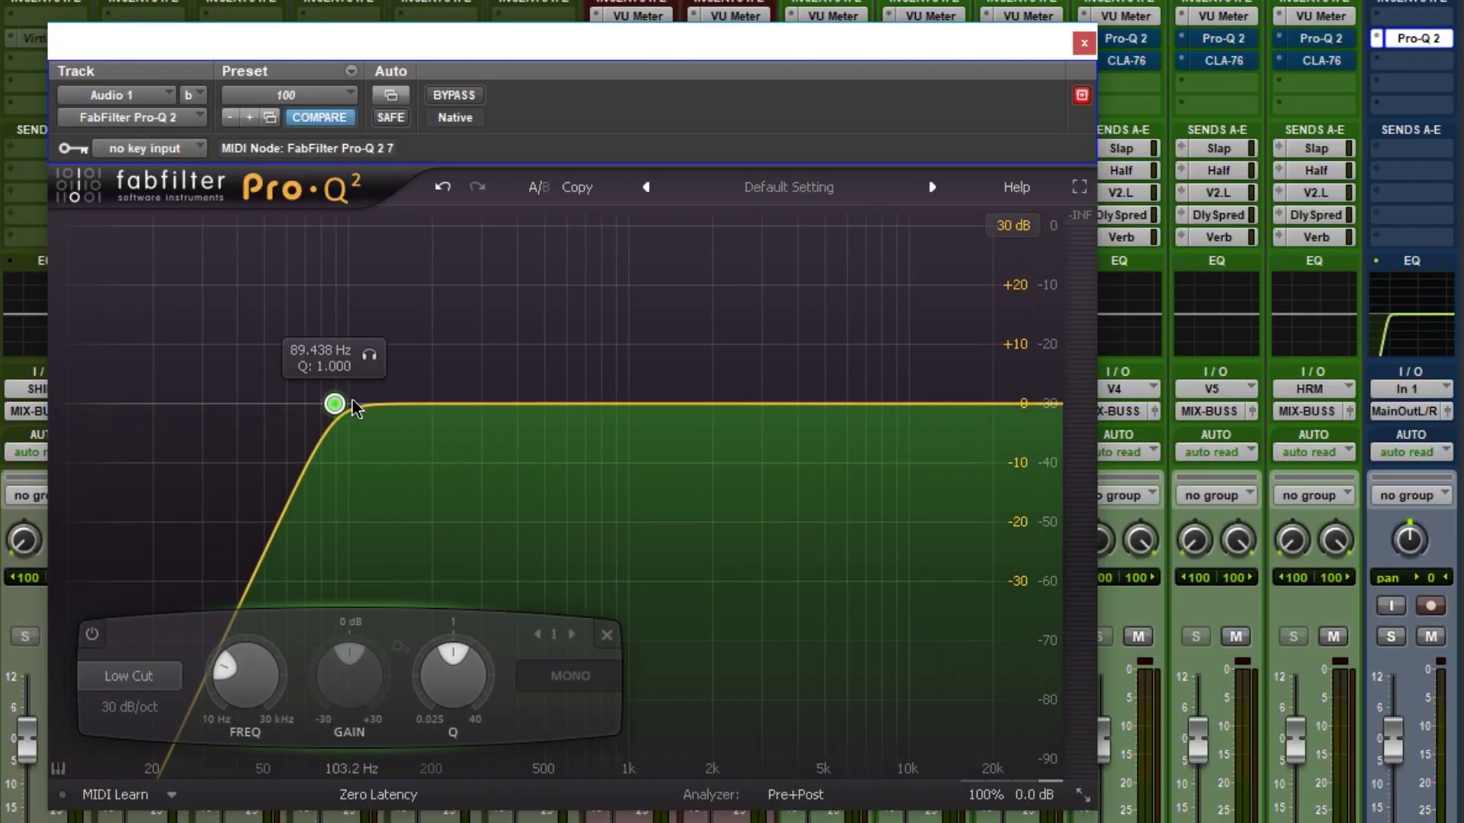
# Add a boosted bell band near 1.1 kHz, then remove Pro-Q 2 from Audio 1.
pyautogui.click(643, 402)
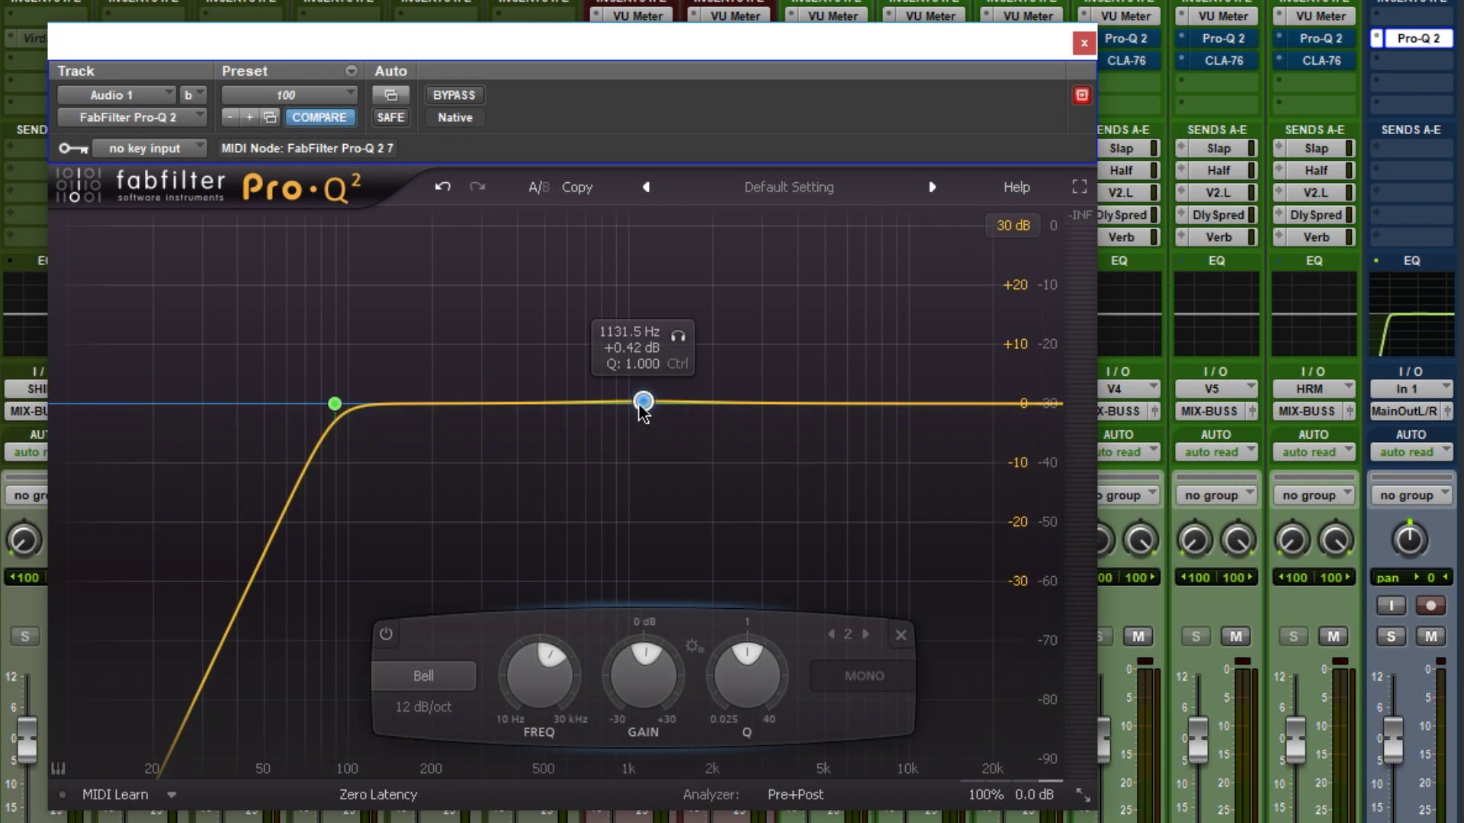
pyautogui.moveTo(644, 402); pyautogui.dragTo(717, 332)
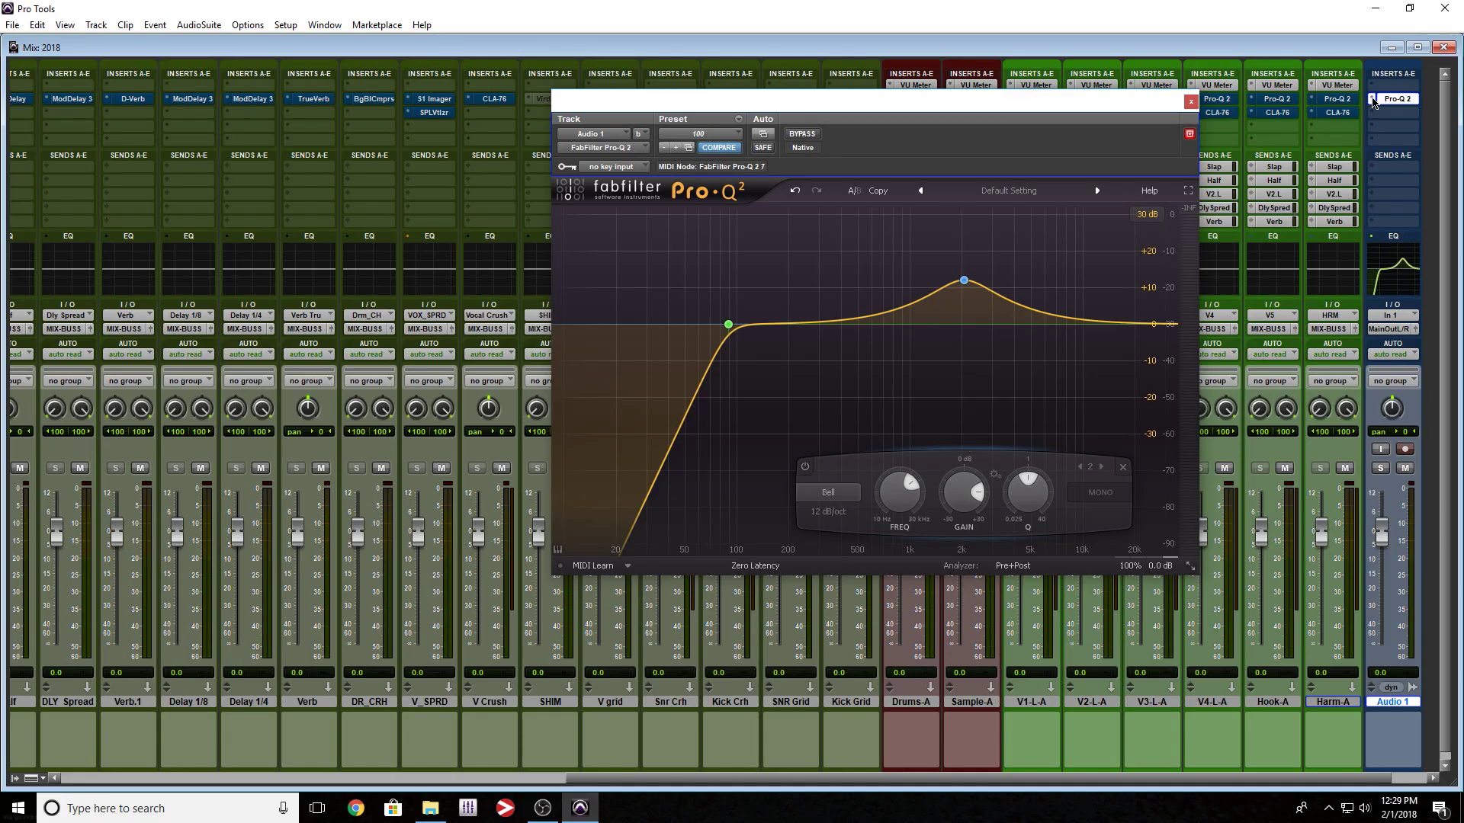
pyautogui.click(1371, 102)
pyautogui.click(884, 101)
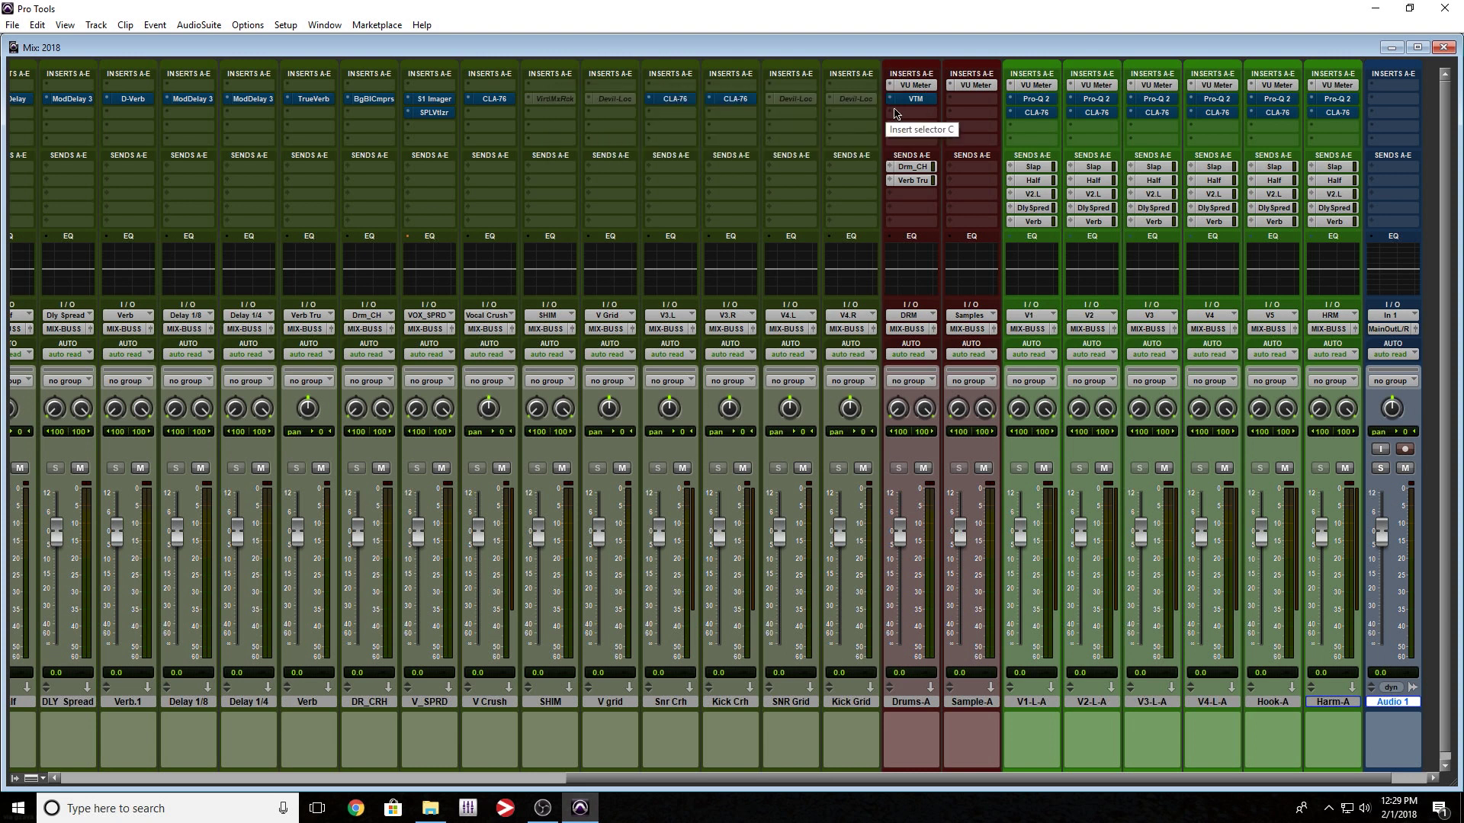
# Insert API-550A on Audio 1 and set its high band to 10 kHz at -2 dB.
pyautogui.click(1375, 100)
pyautogui.moveTo(1372, 159)
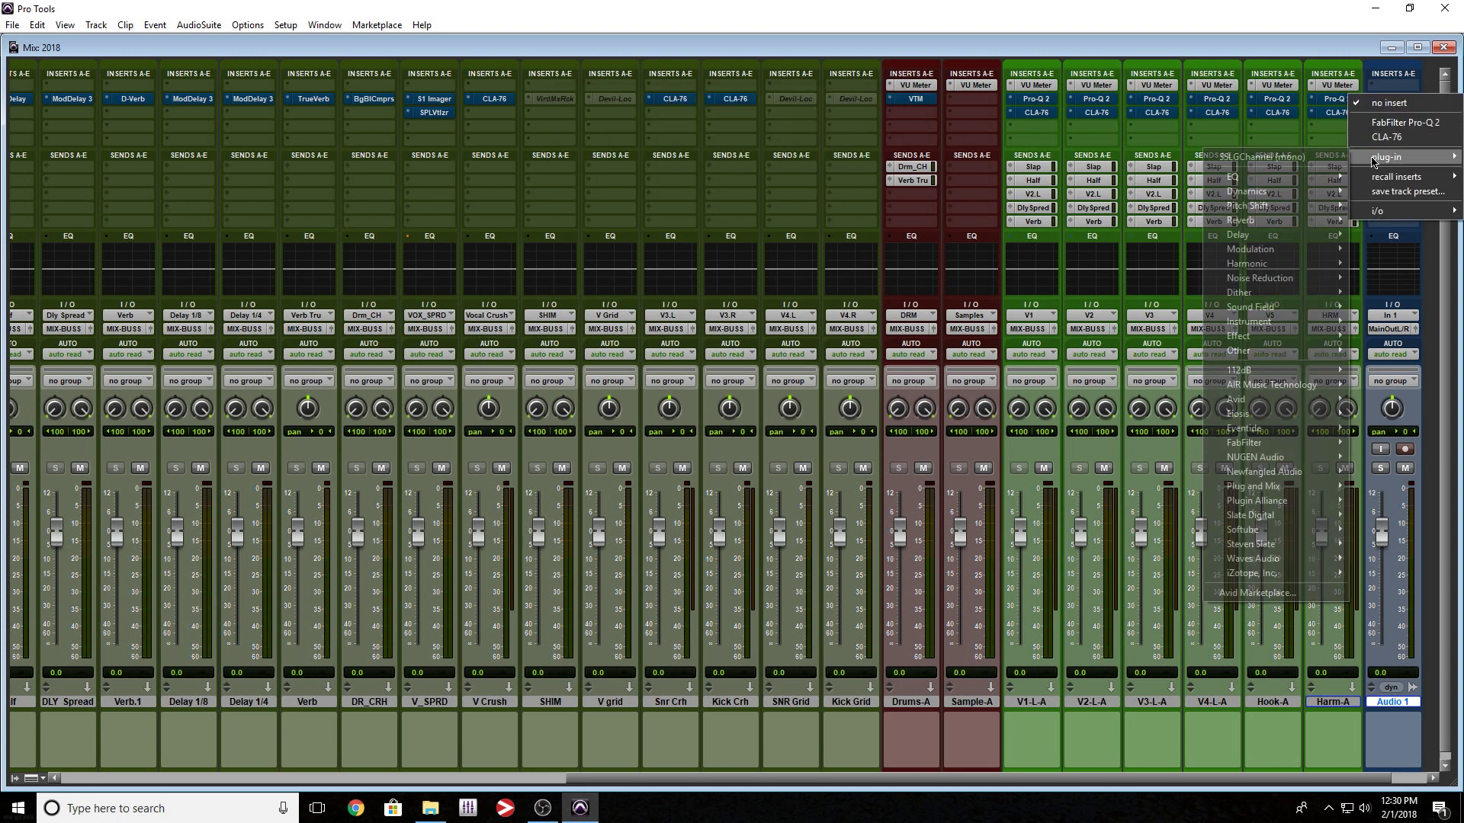
pyautogui.moveTo(1280, 179)
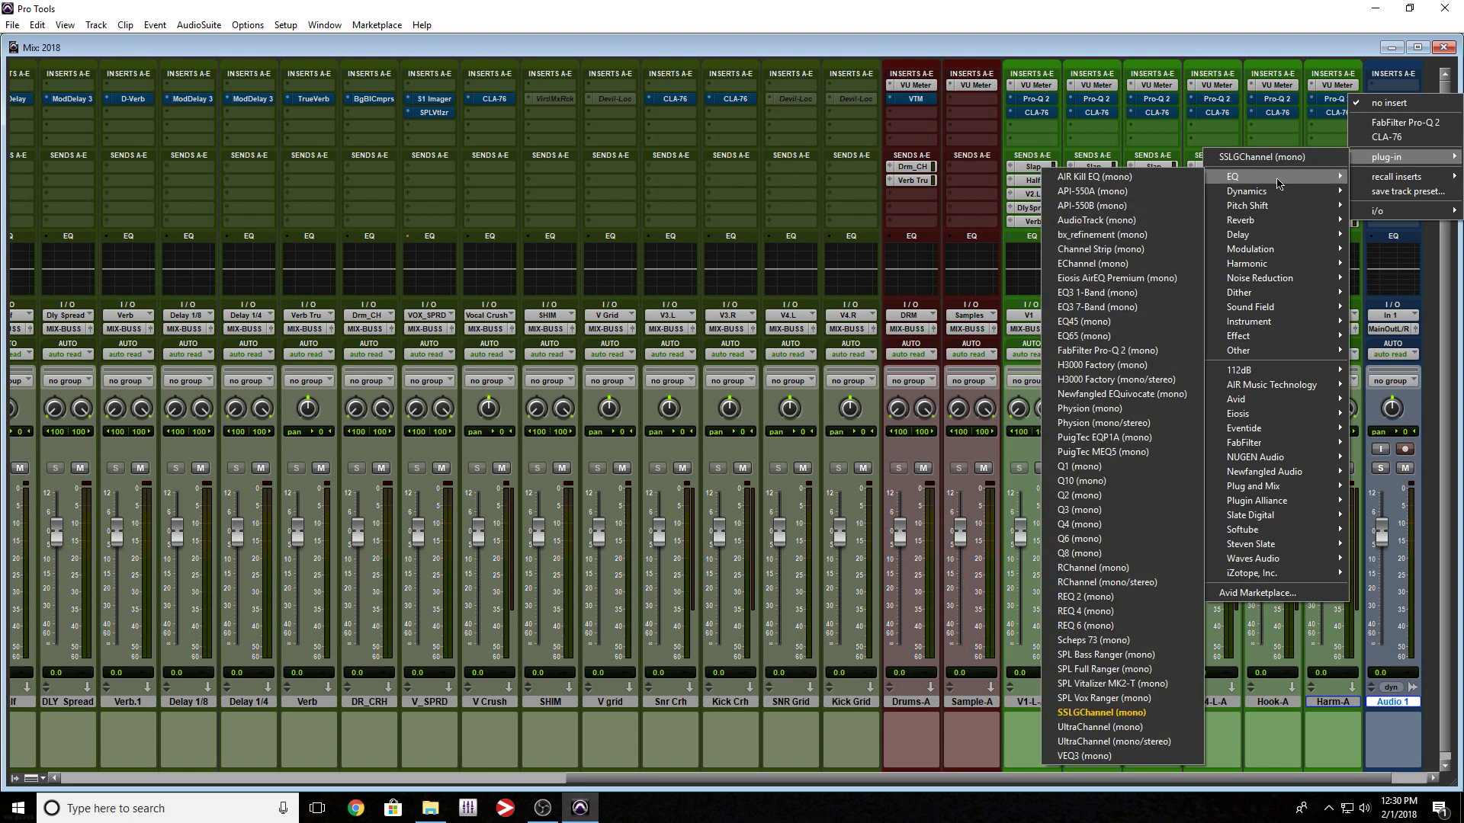
pyautogui.click(1103, 192)
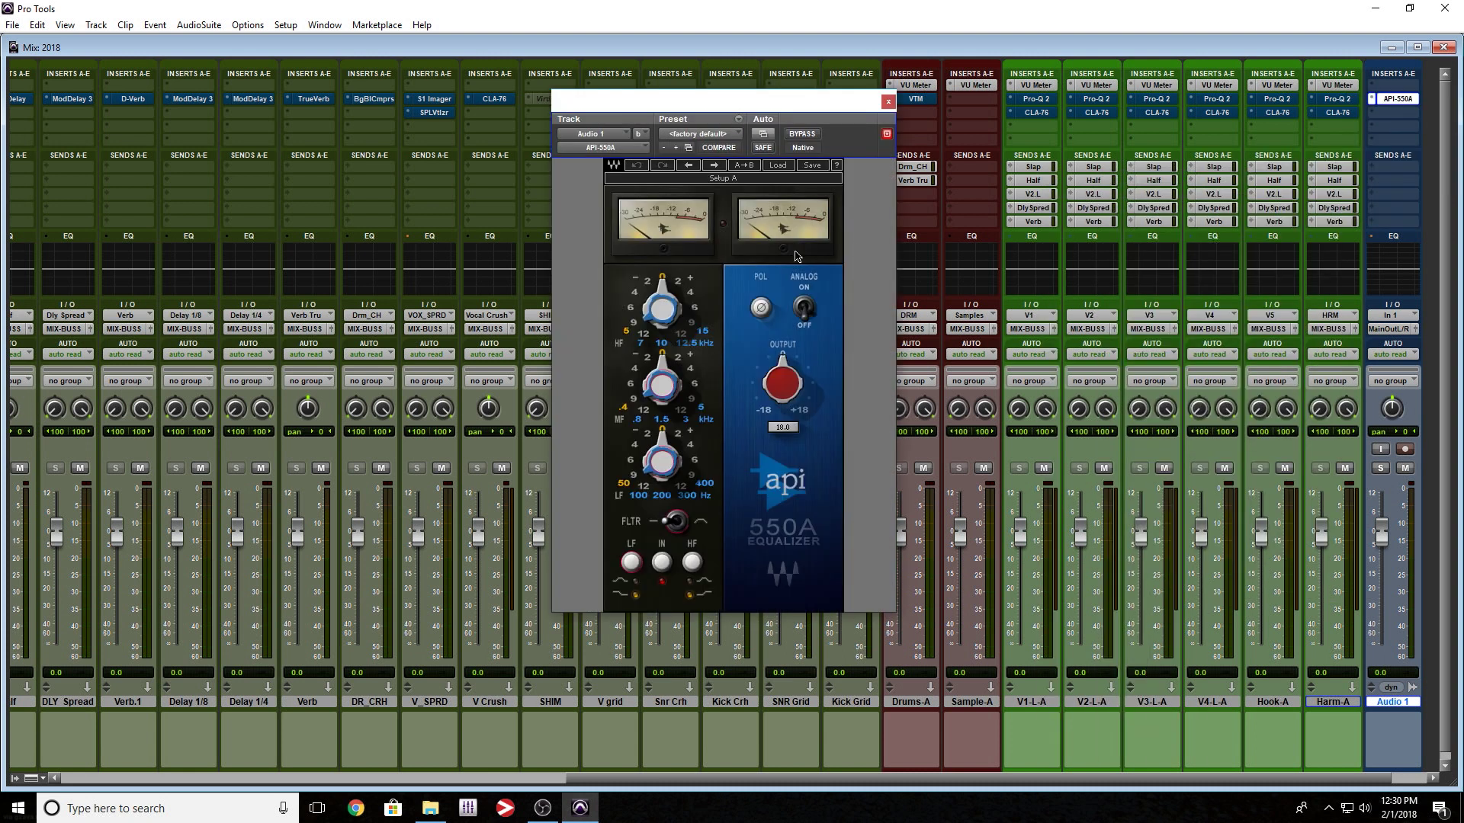
pyautogui.click(693, 308)
pyautogui.click(661, 343)
pyautogui.click(648, 282)
# Choose EQ3 1-Band for Audio 1 from the insert plug-in categories.
pyautogui.moveTo(686, 299)
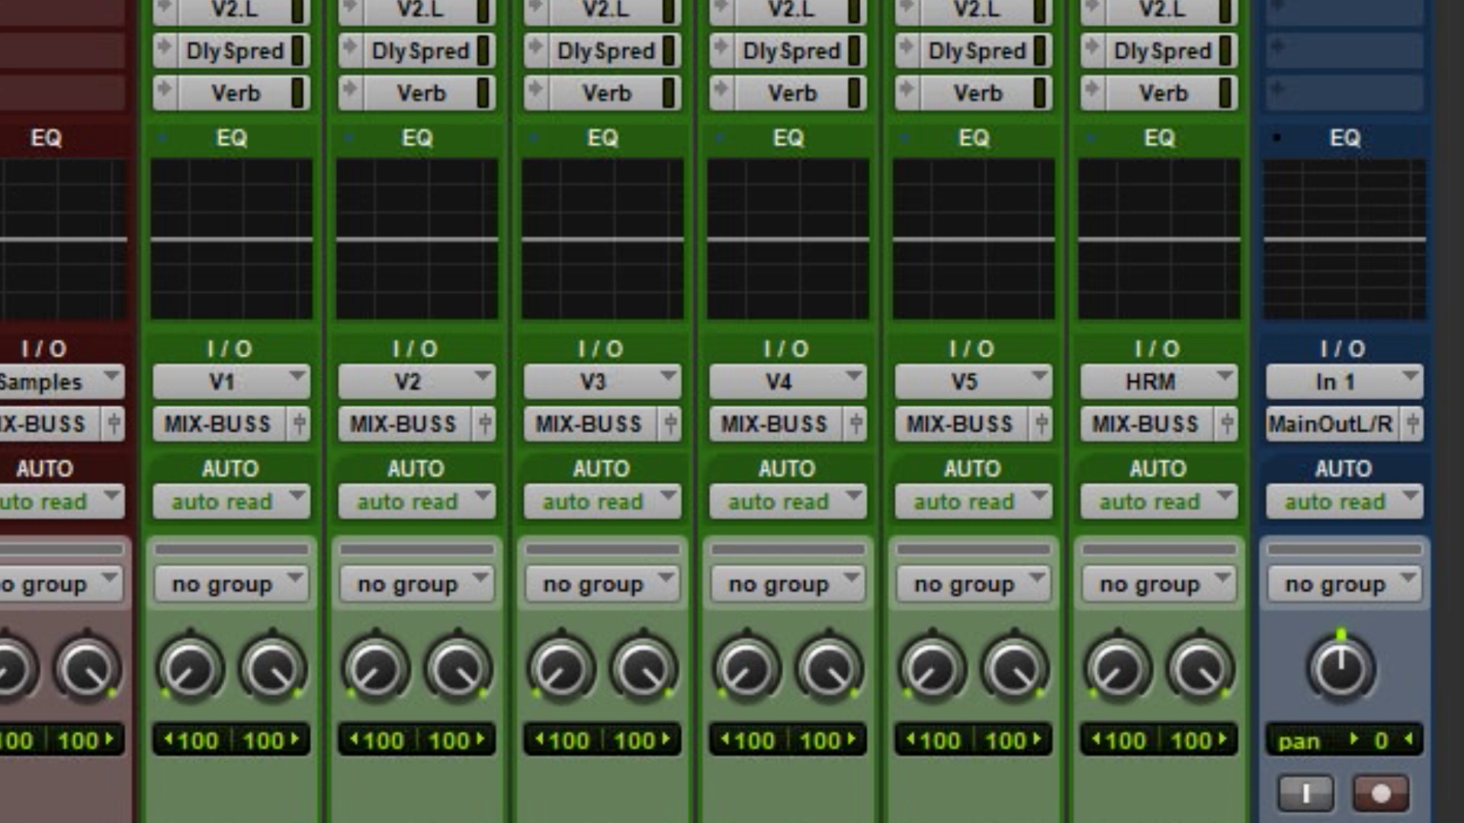
pyautogui.click(1212, 1)
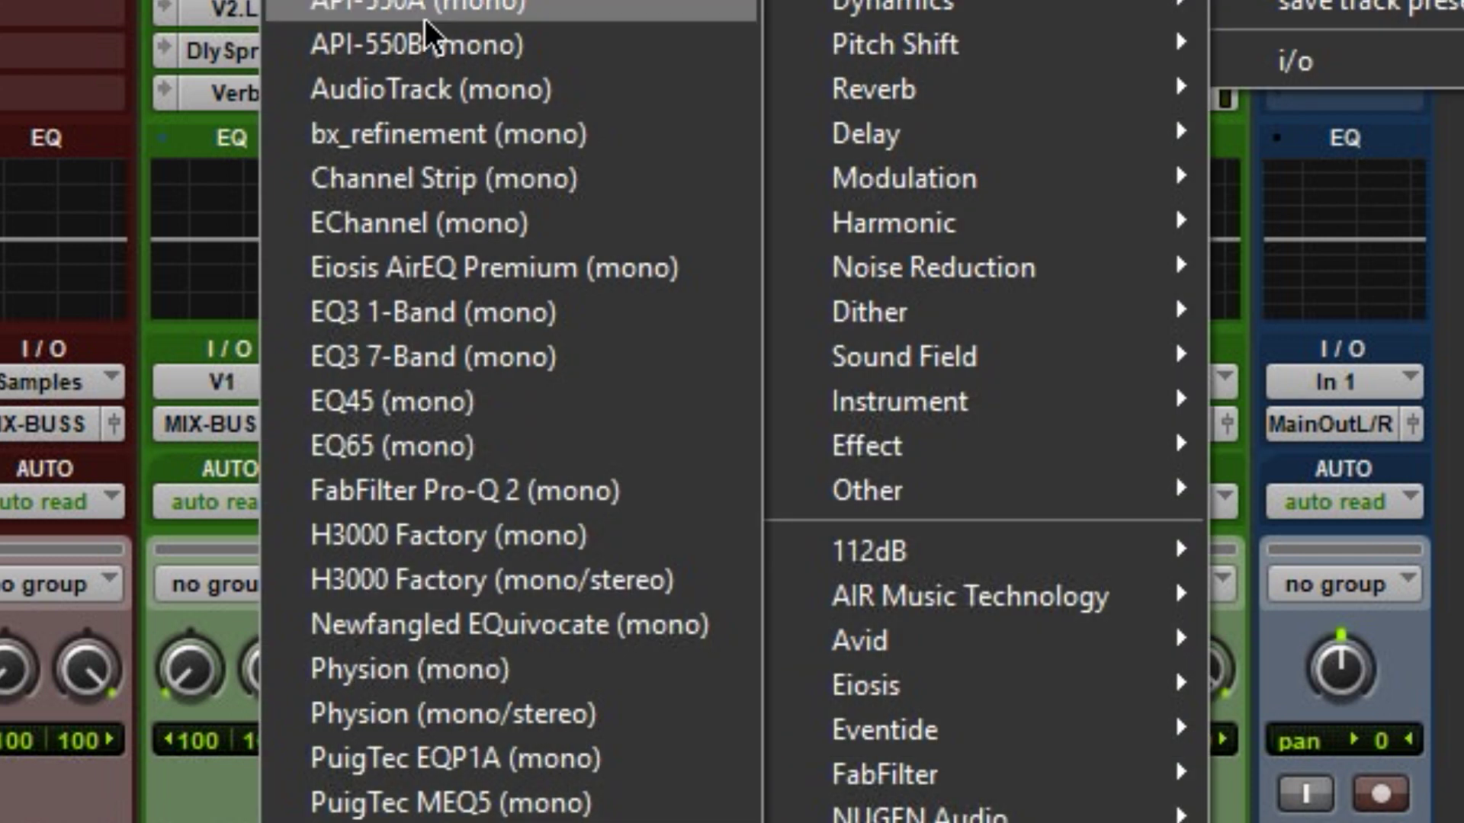
pyautogui.click(503, 317)
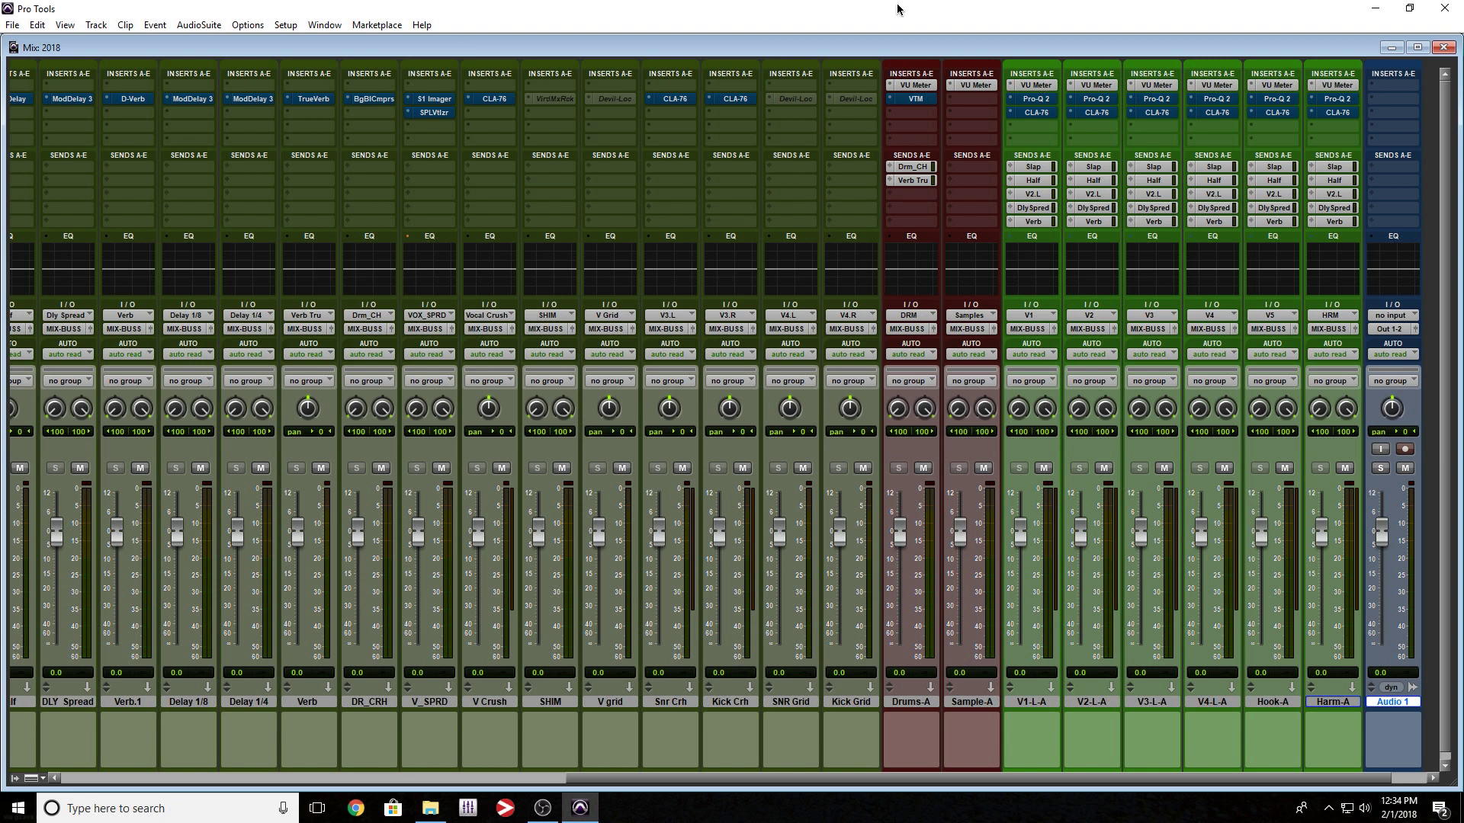
# Recall the Drum Attack dynamics track preset on Audio 1 and open its Dyn3 Compressor/Limiter.
pyautogui.rightClick(1377, 703)
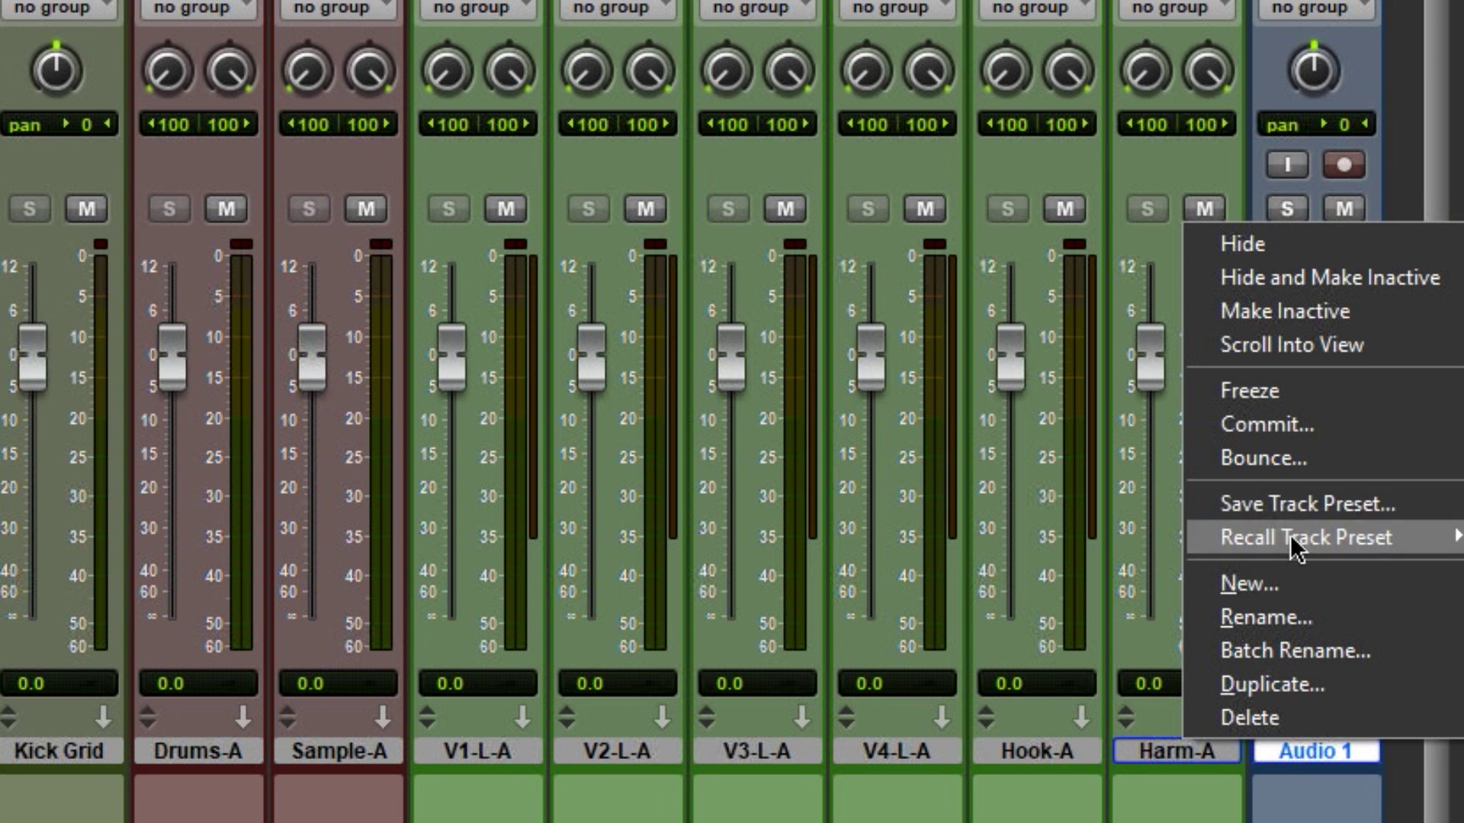
pyautogui.moveTo(1335, 550)
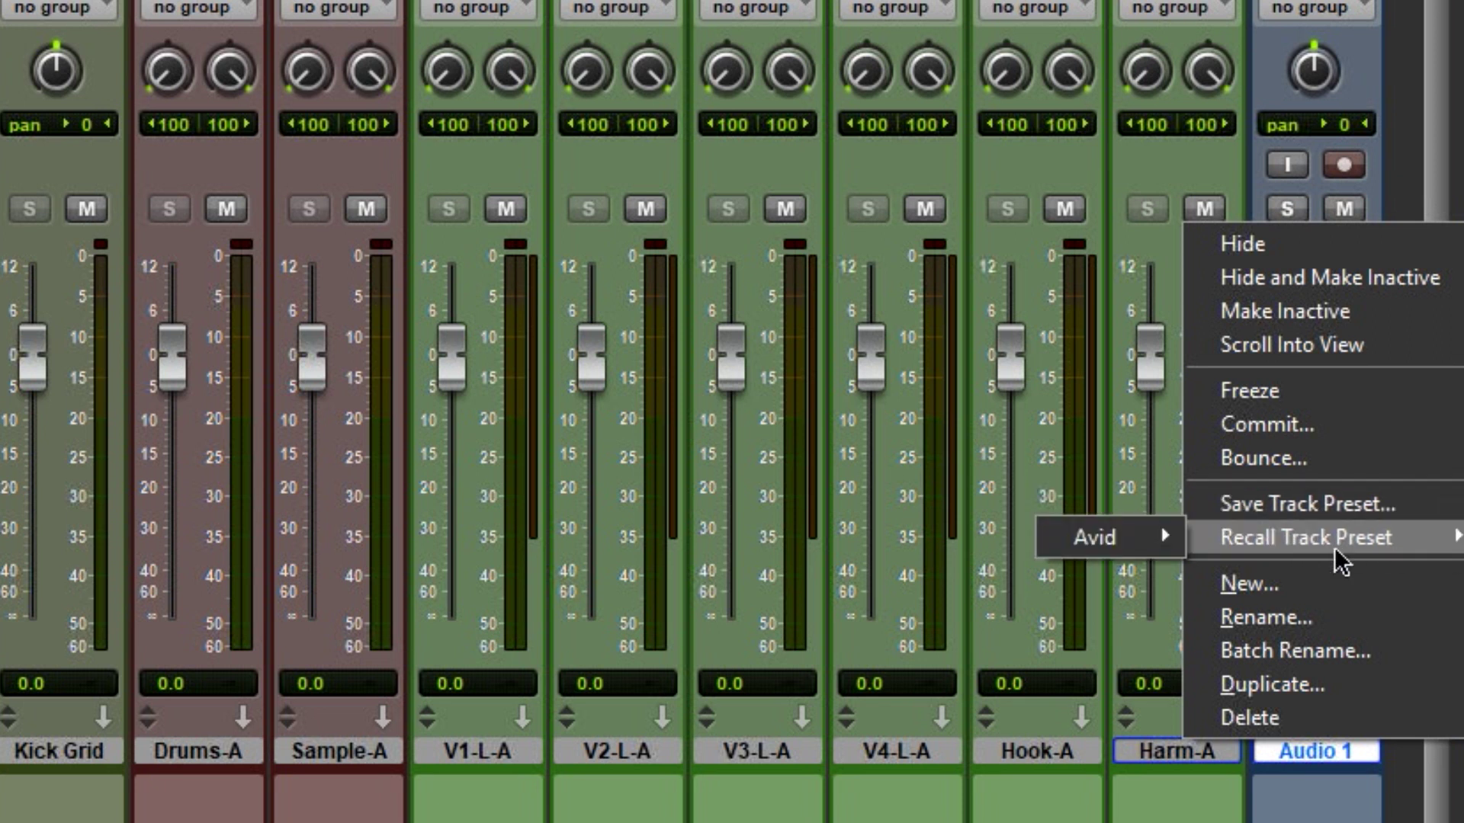
pyautogui.moveTo(1131, 542)
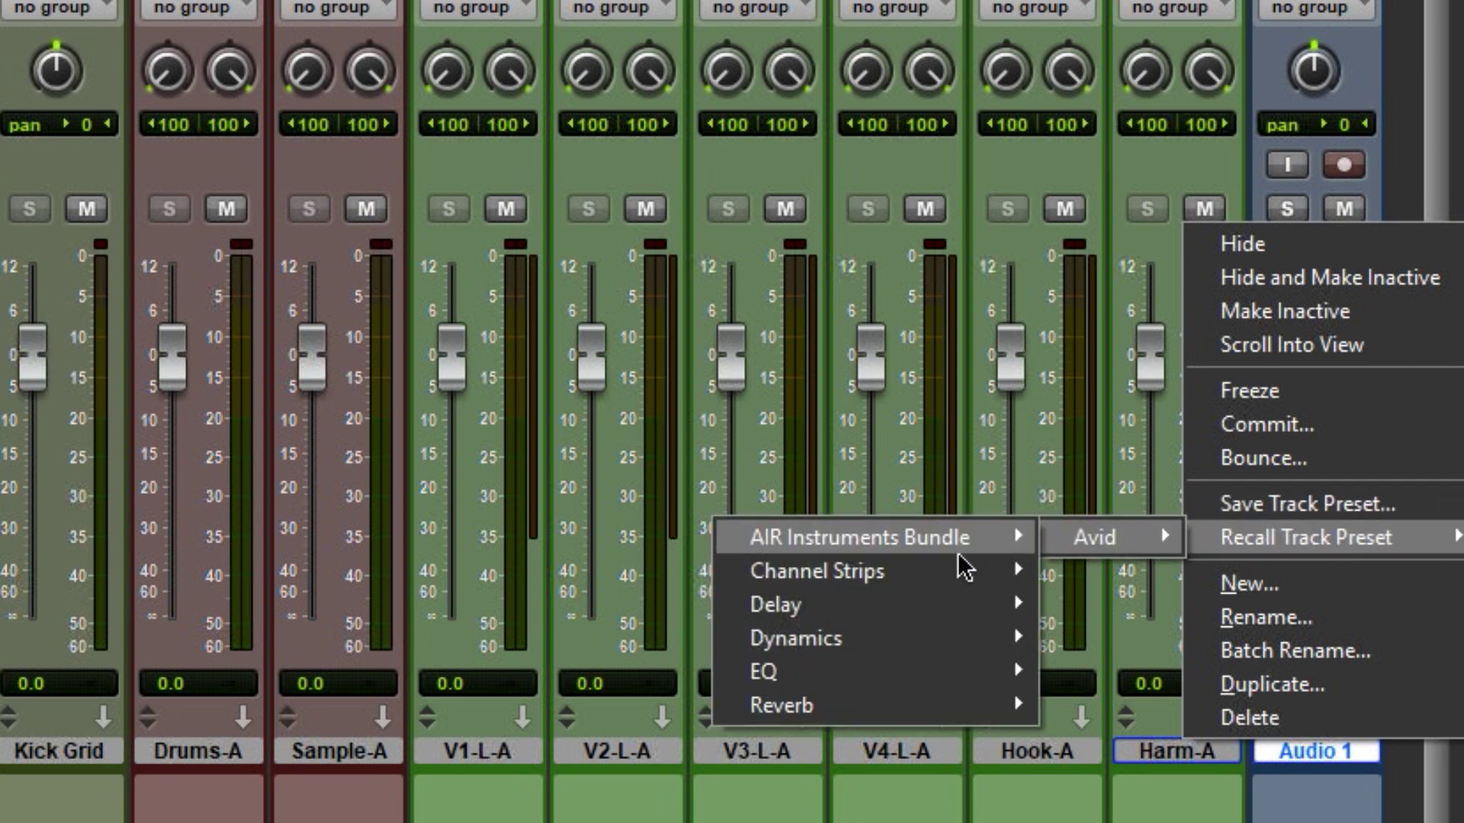
pyautogui.moveTo(893, 639)
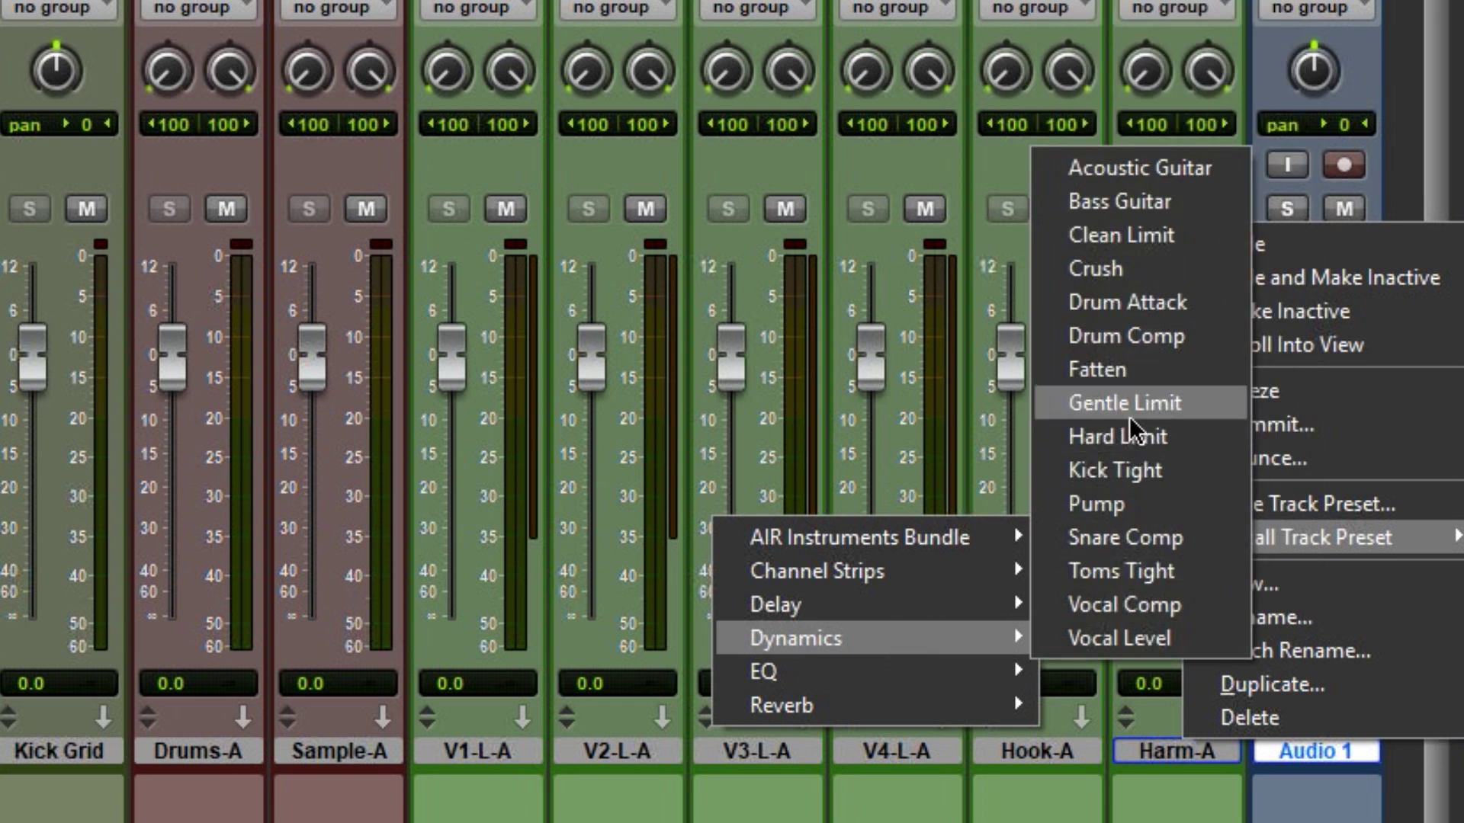
pyautogui.click(1148, 301)
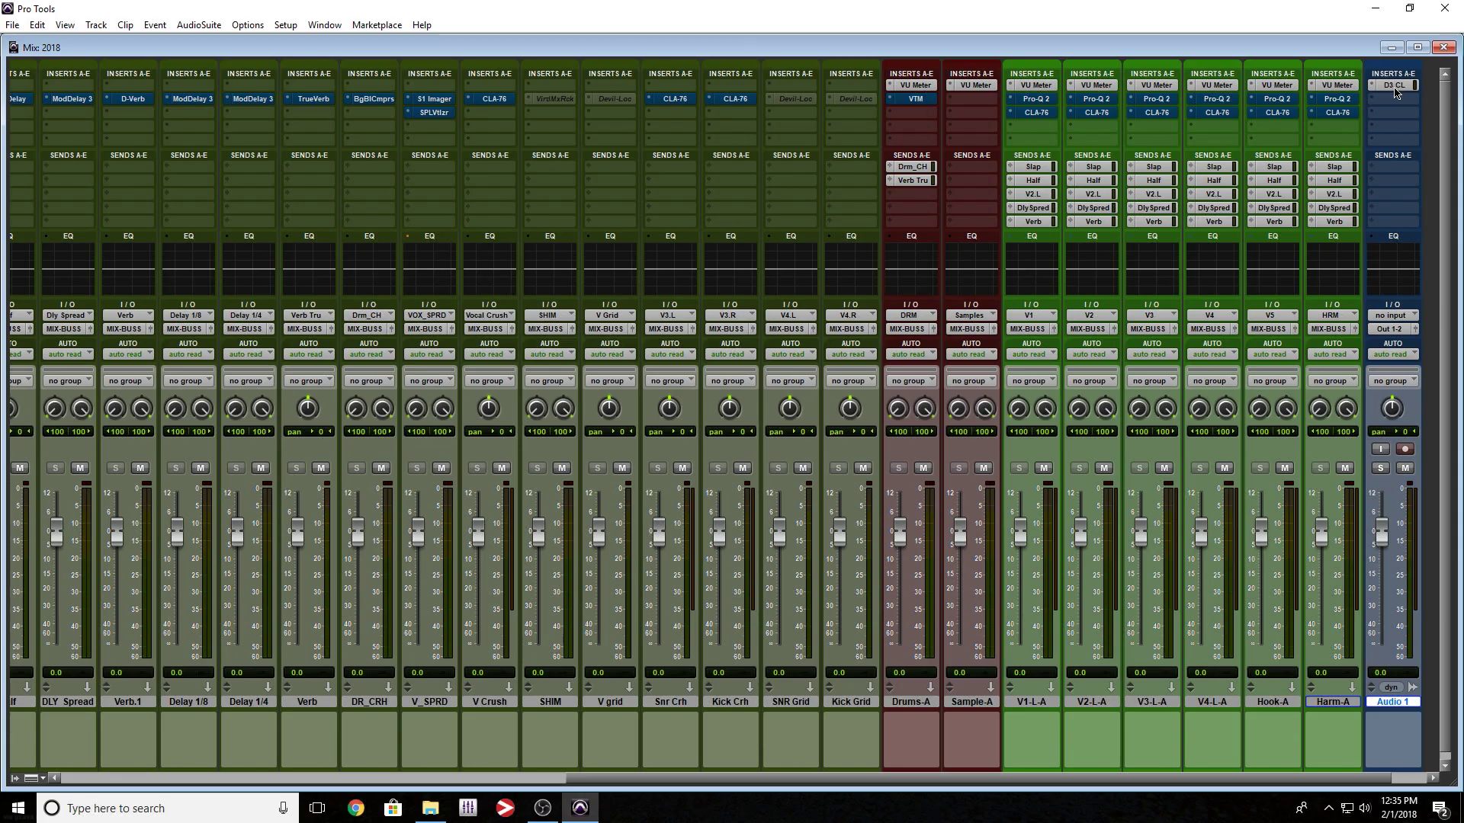
pyautogui.click(1394, 86)
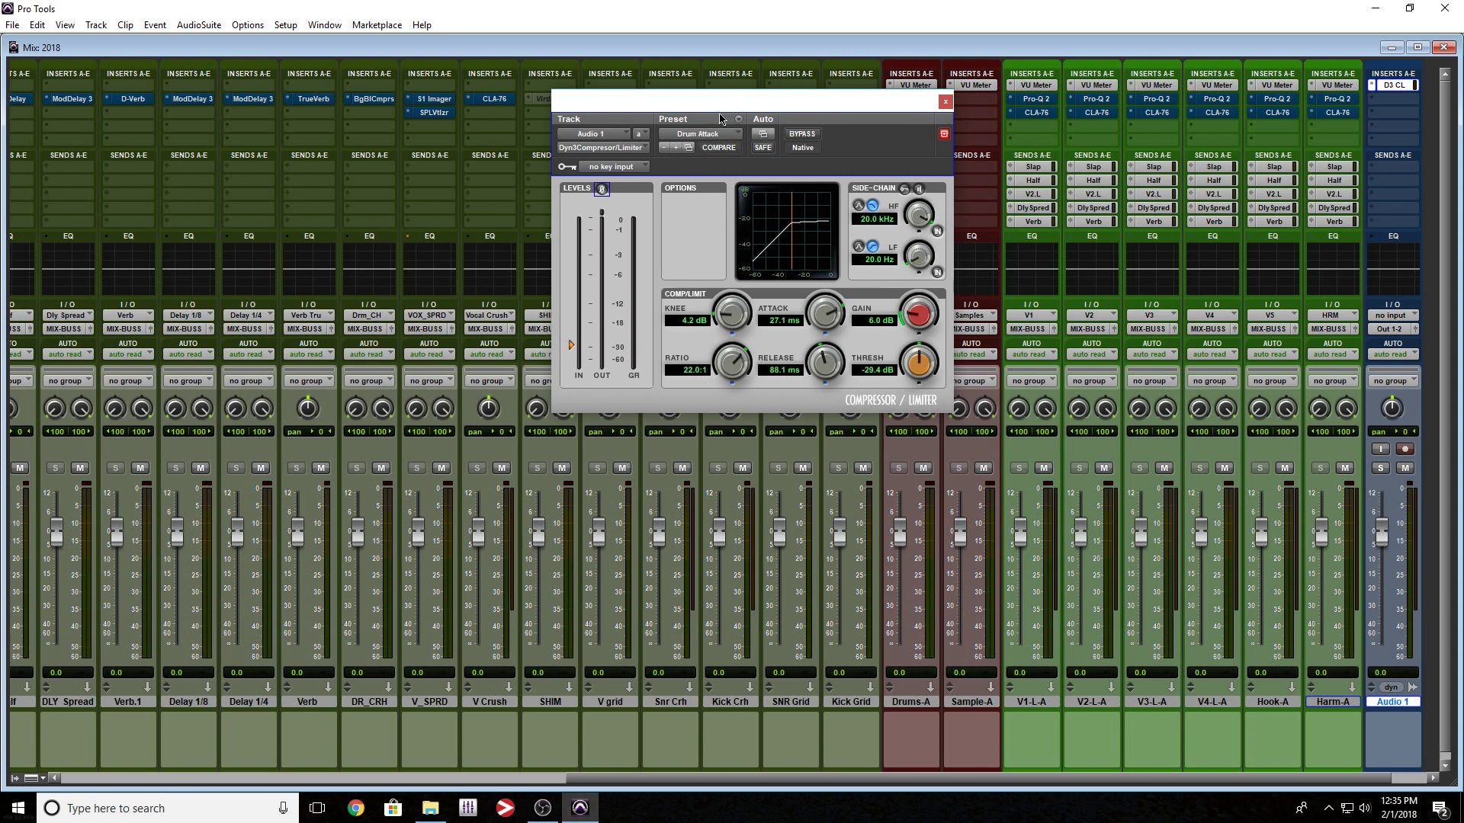
# Recall an Avid Channel Strip track preset onto Audio 1.
pyautogui.rightClick(1394, 703)
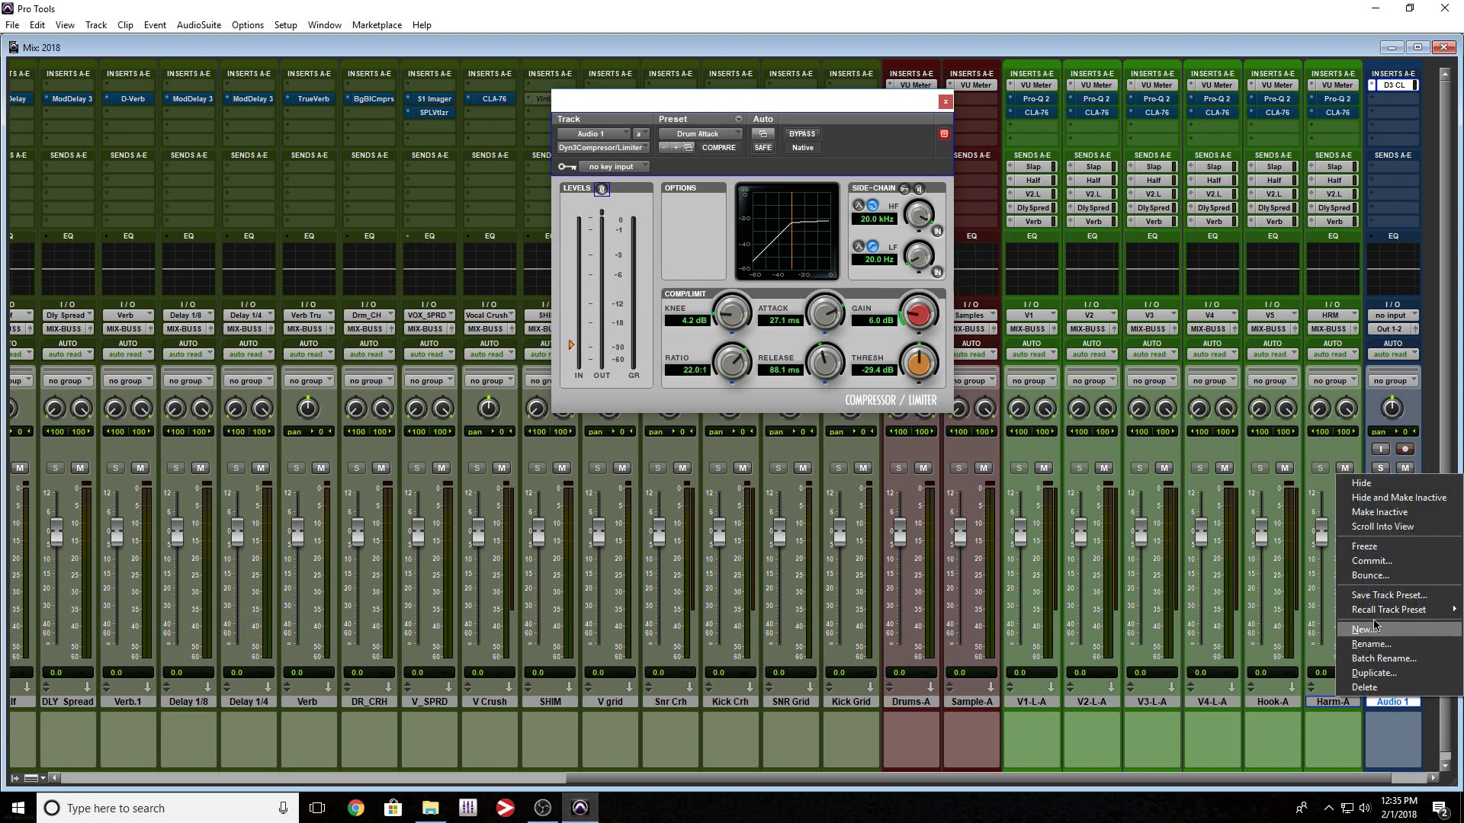
pyautogui.moveTo(1384, 610)
pyautogui.moveTo(1321, 612)
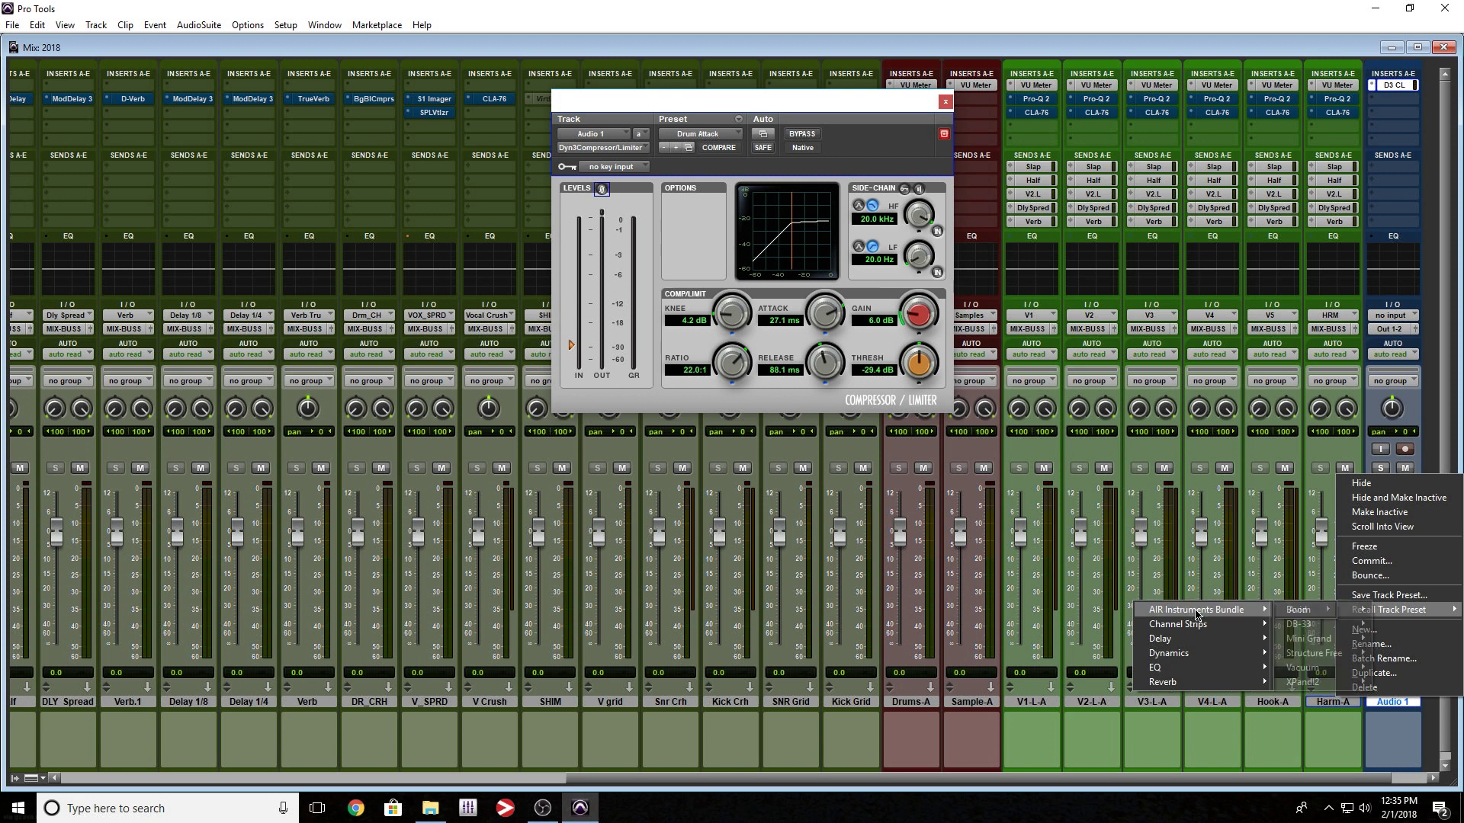
pyautogui.moveTo(1219, 624)
pyautogui.click(1314, 596)
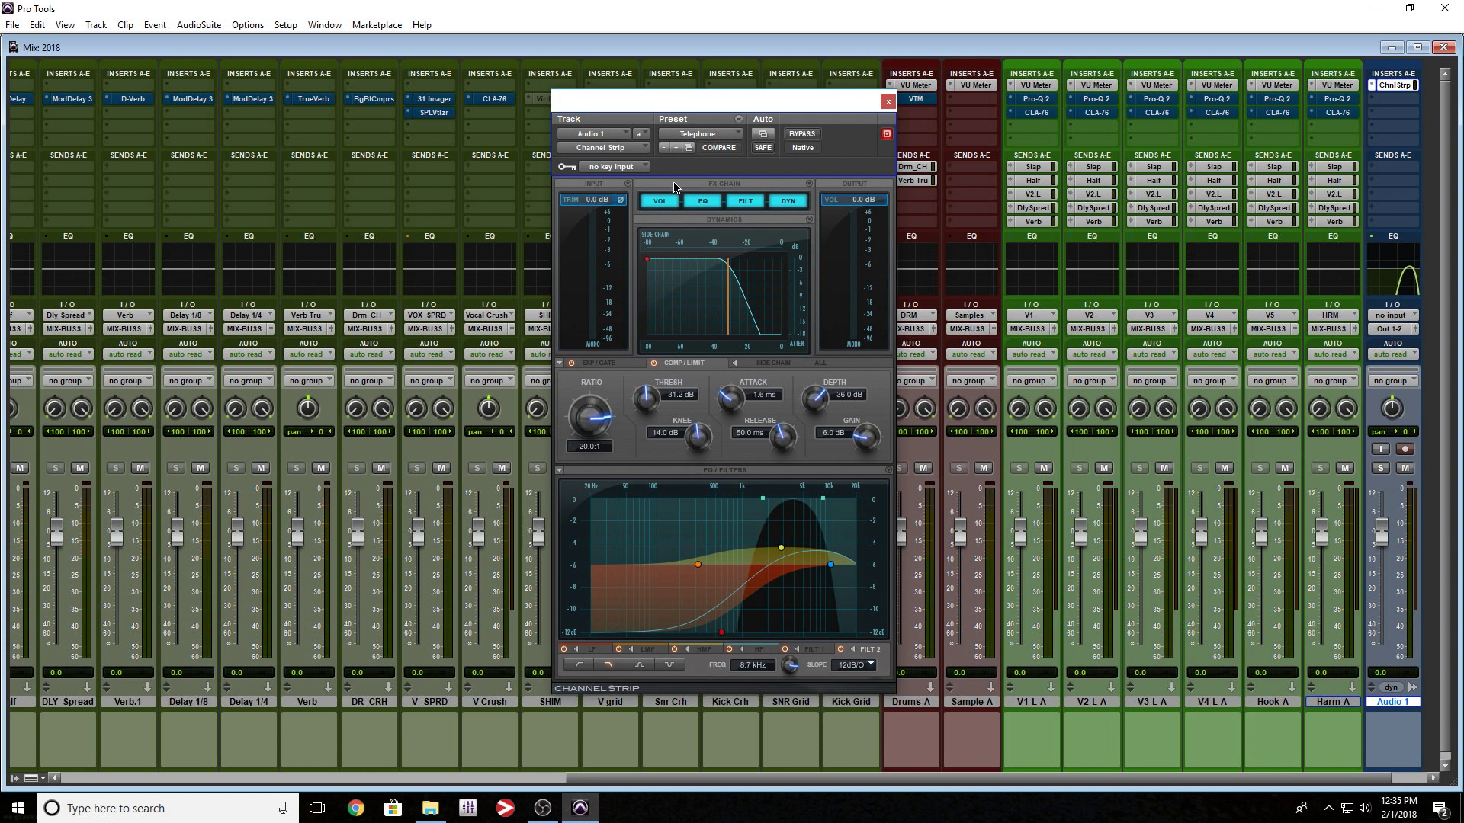
# Start and cancel Save Track Preset for Audio 1, then close the Channel Strip plugin window.
pyautogui.rightClick(1382, 702)
pyautogui.click(1387, 596)
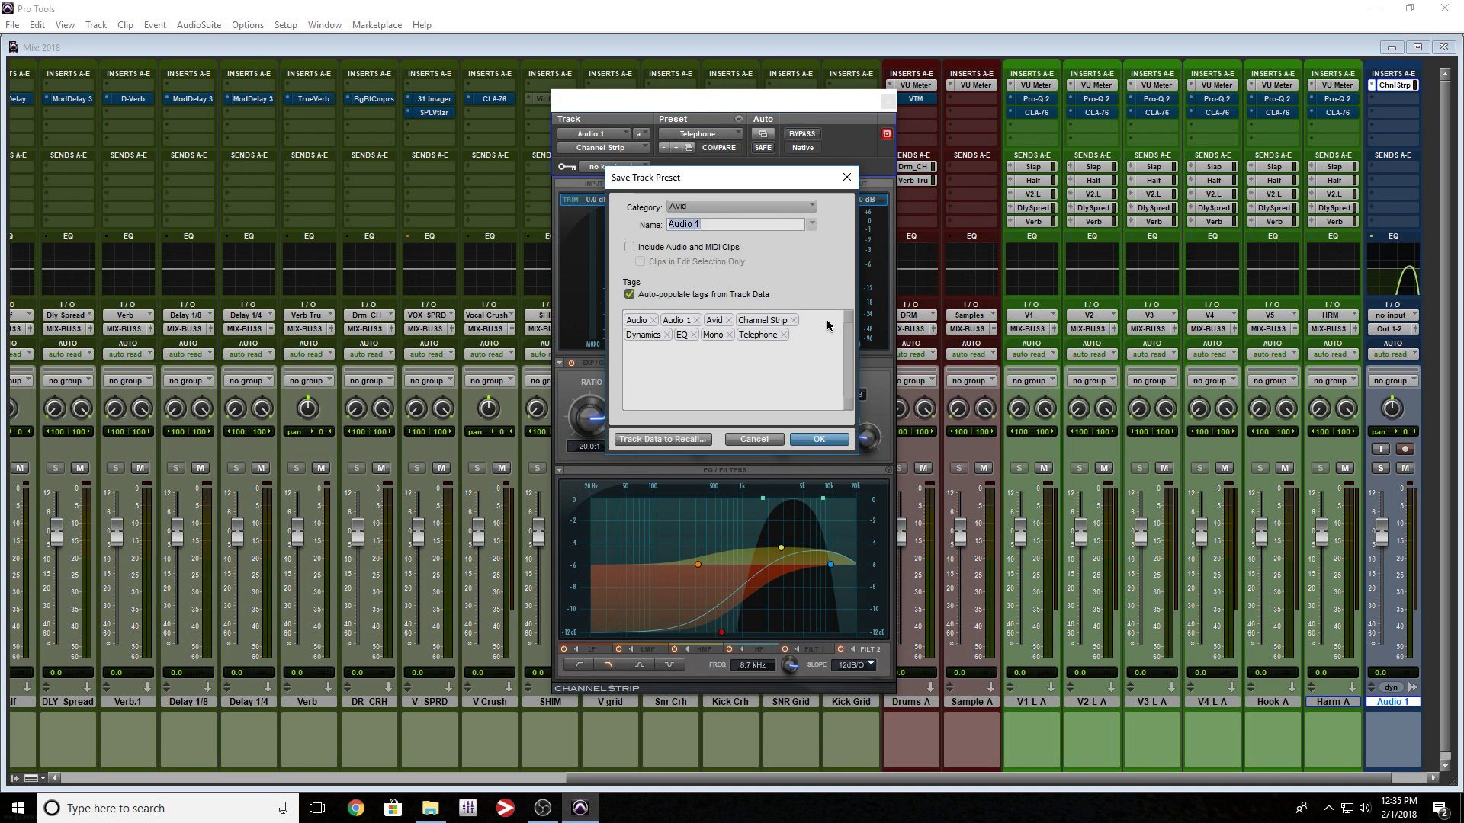
pyautogui.click(846, 177)
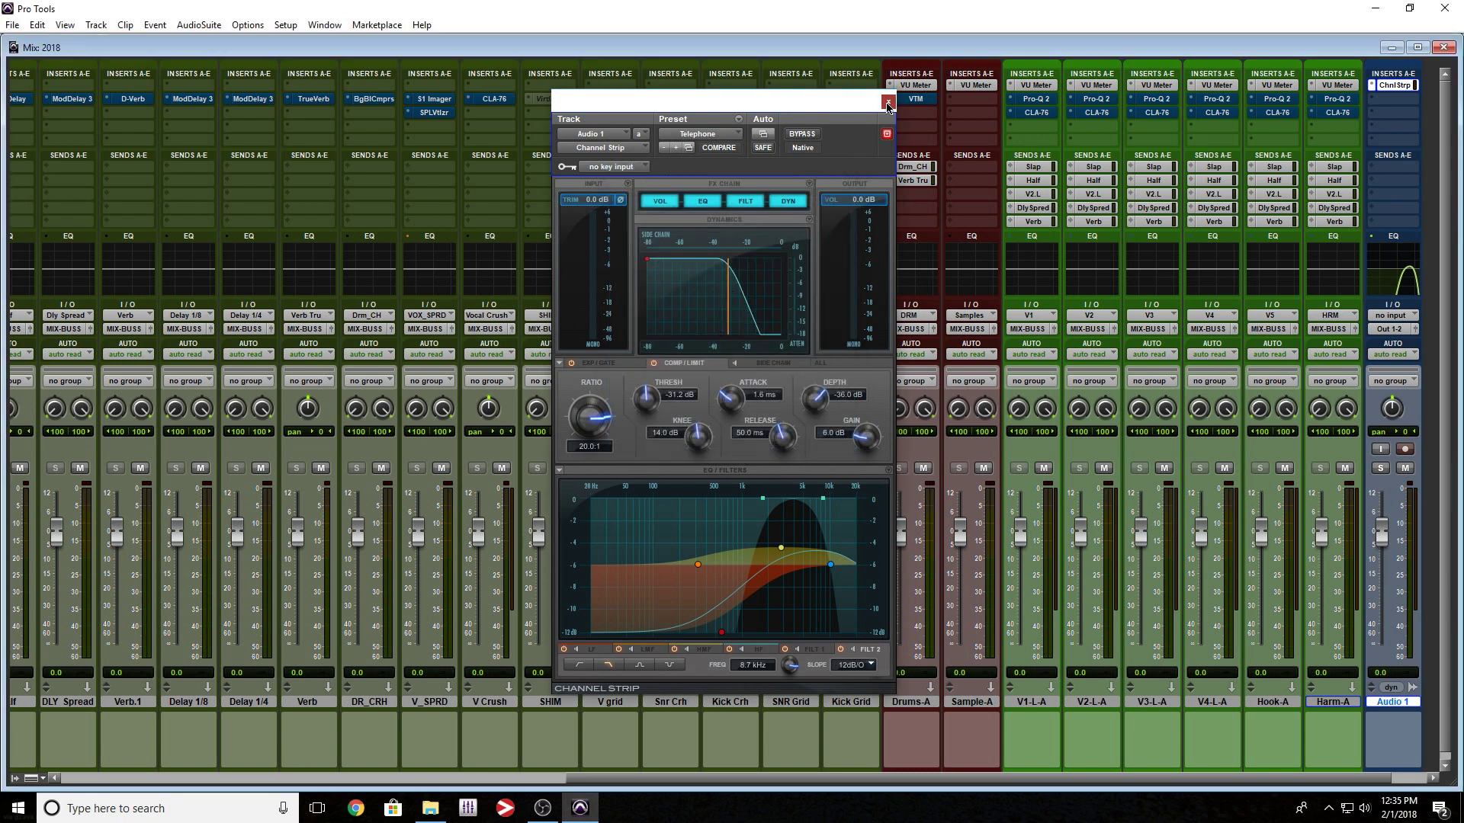
pyautogui.click(888, 102)
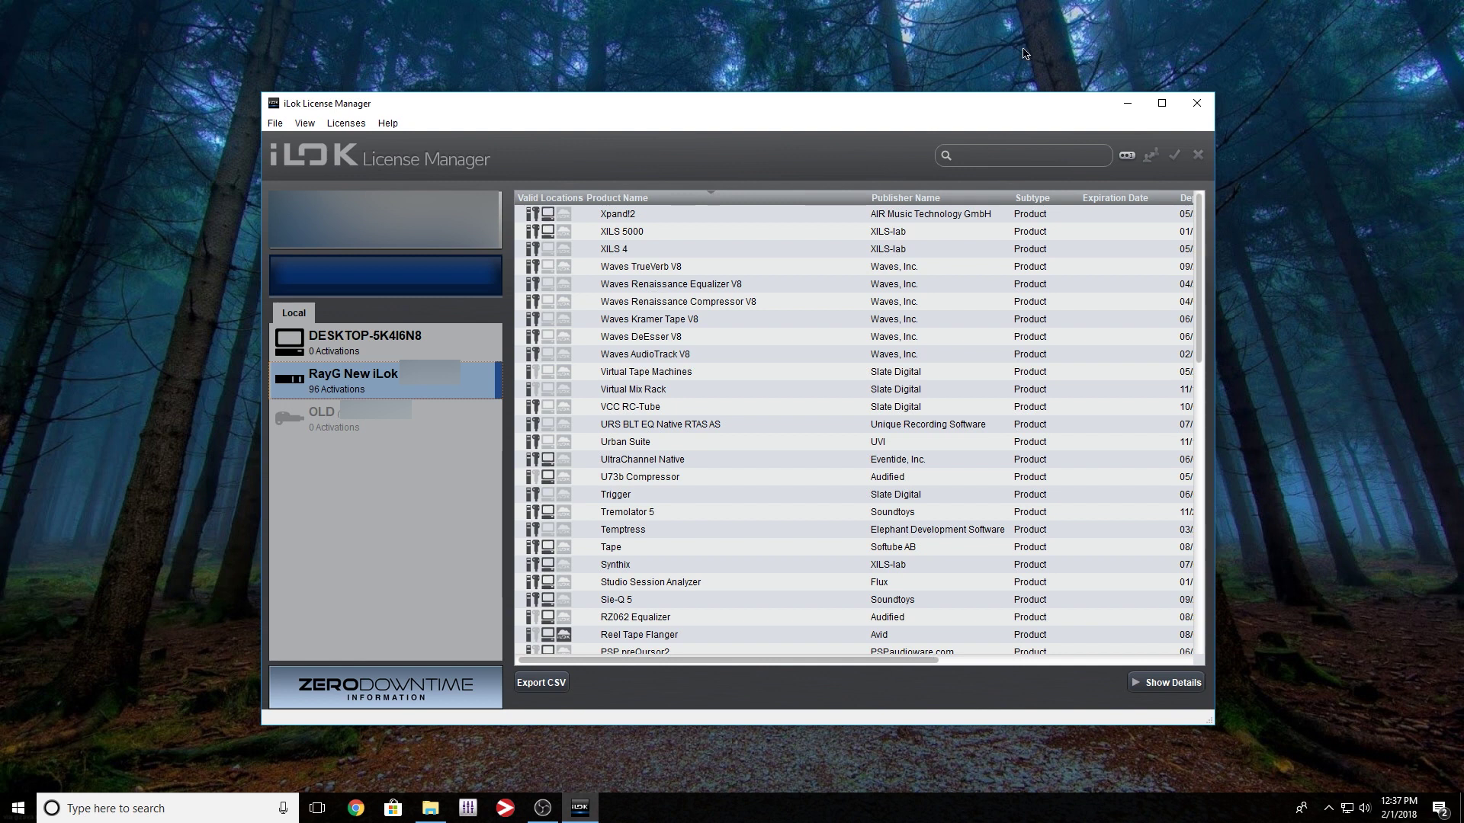
# Deactivate the four Pro Tools Perpetual Bundle licences and dismiss the success message.
pyautogui.scroll(-6, 808, 308)
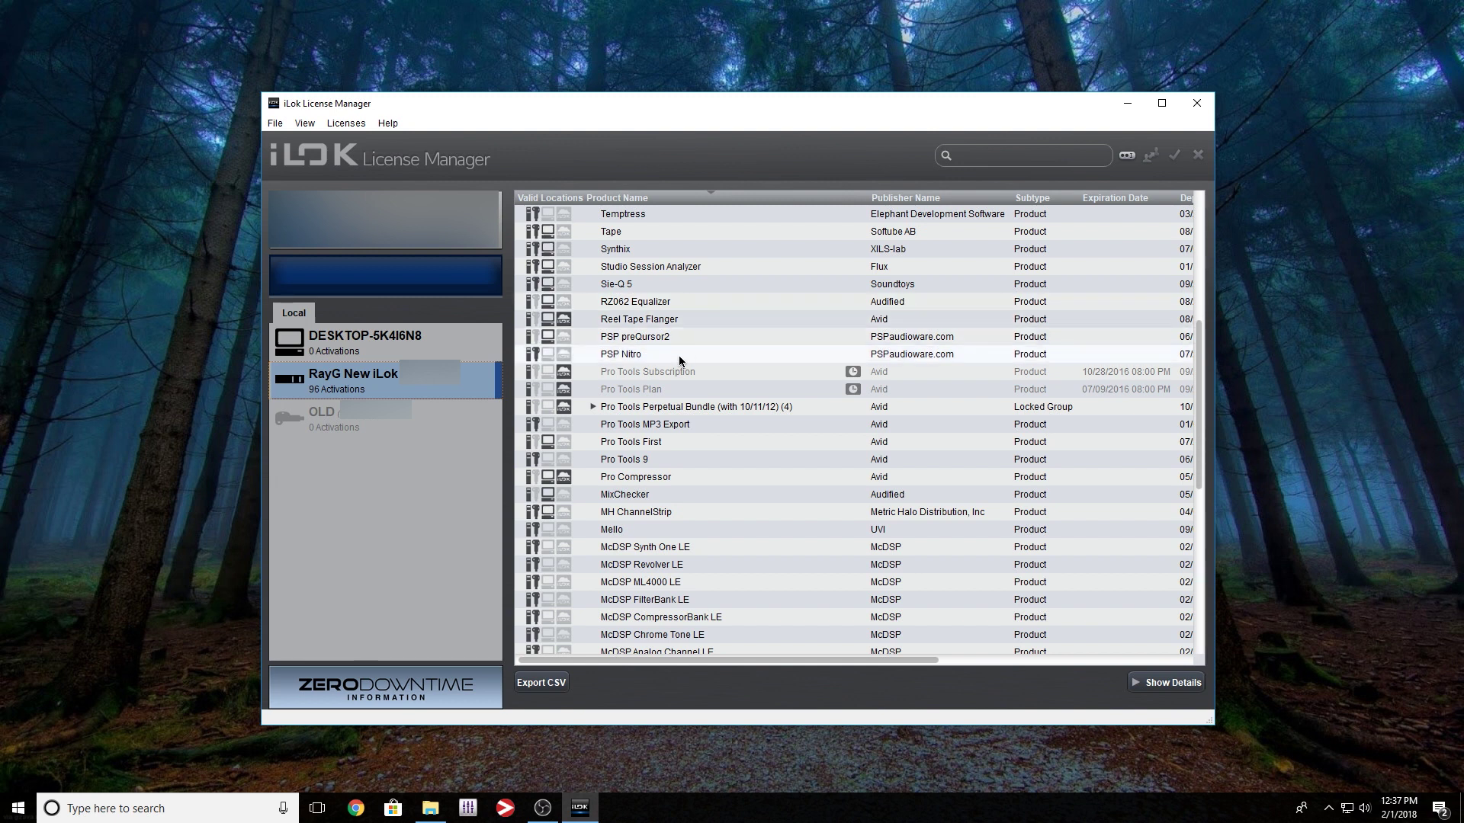
pyautogui.click(639, 411)
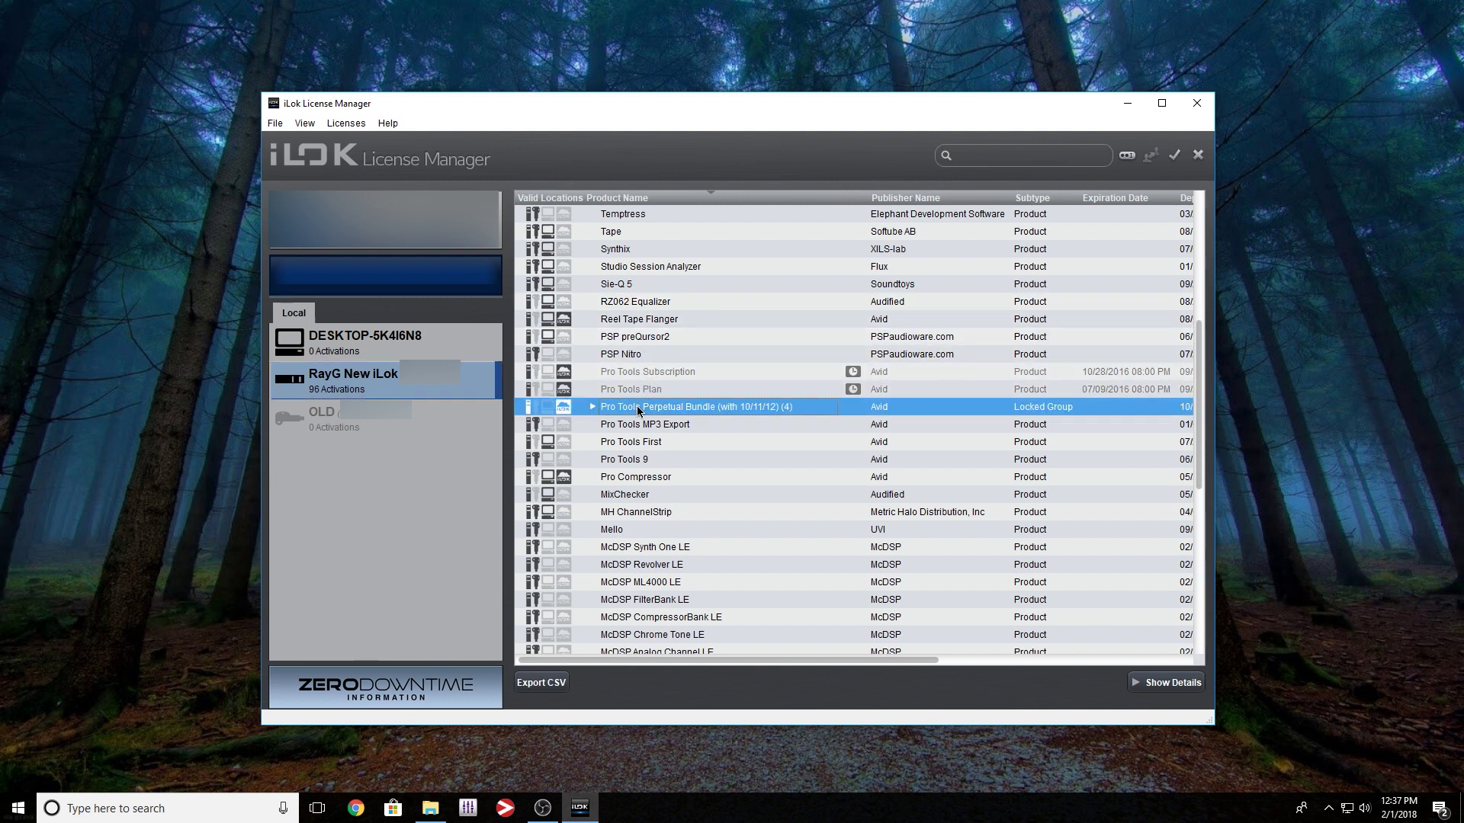
pyautogui.rightClick(638, 410)
pyautogui.click(686, 473)
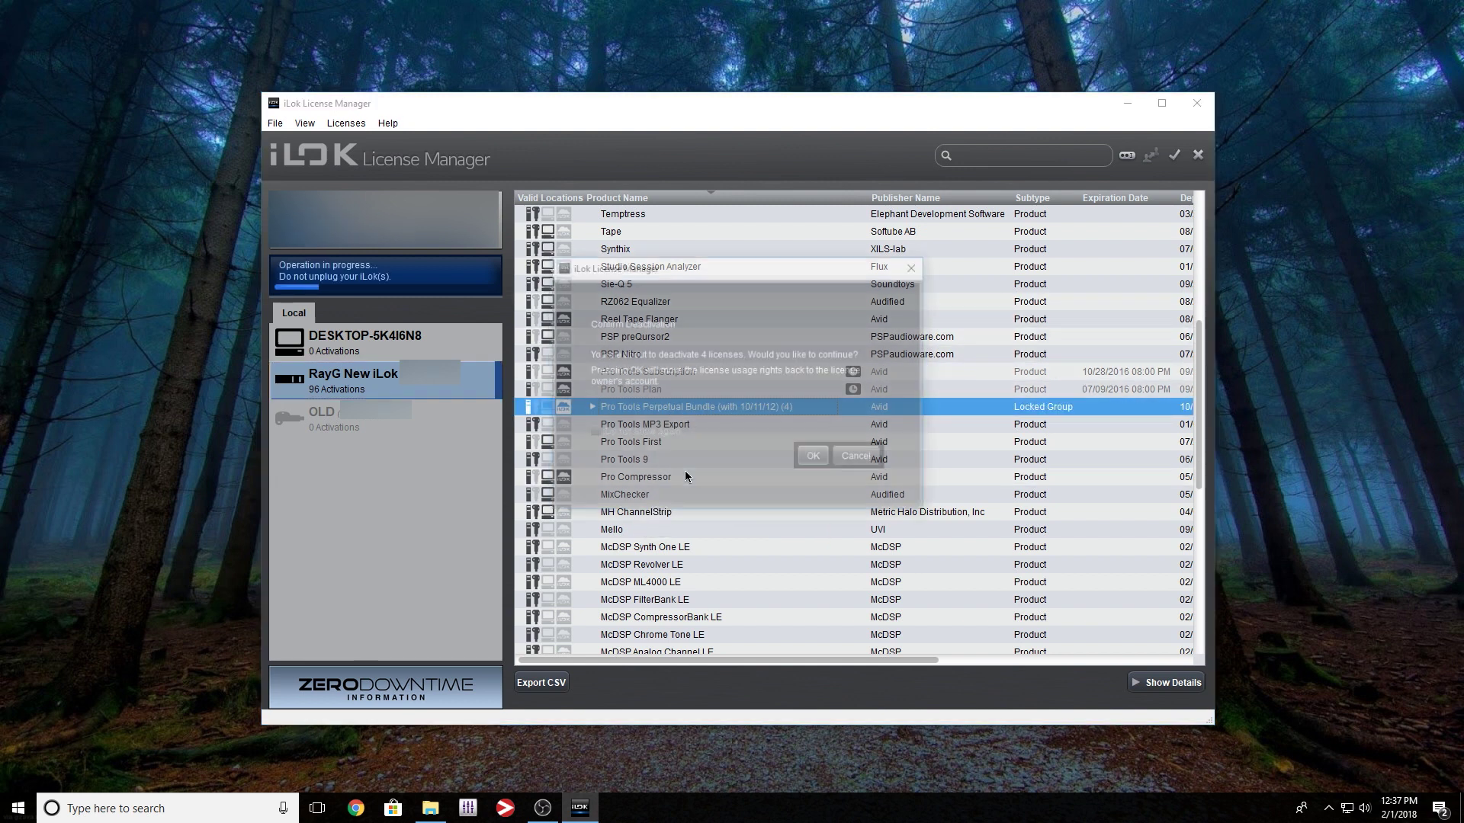
pyautogui.click(822, 463)
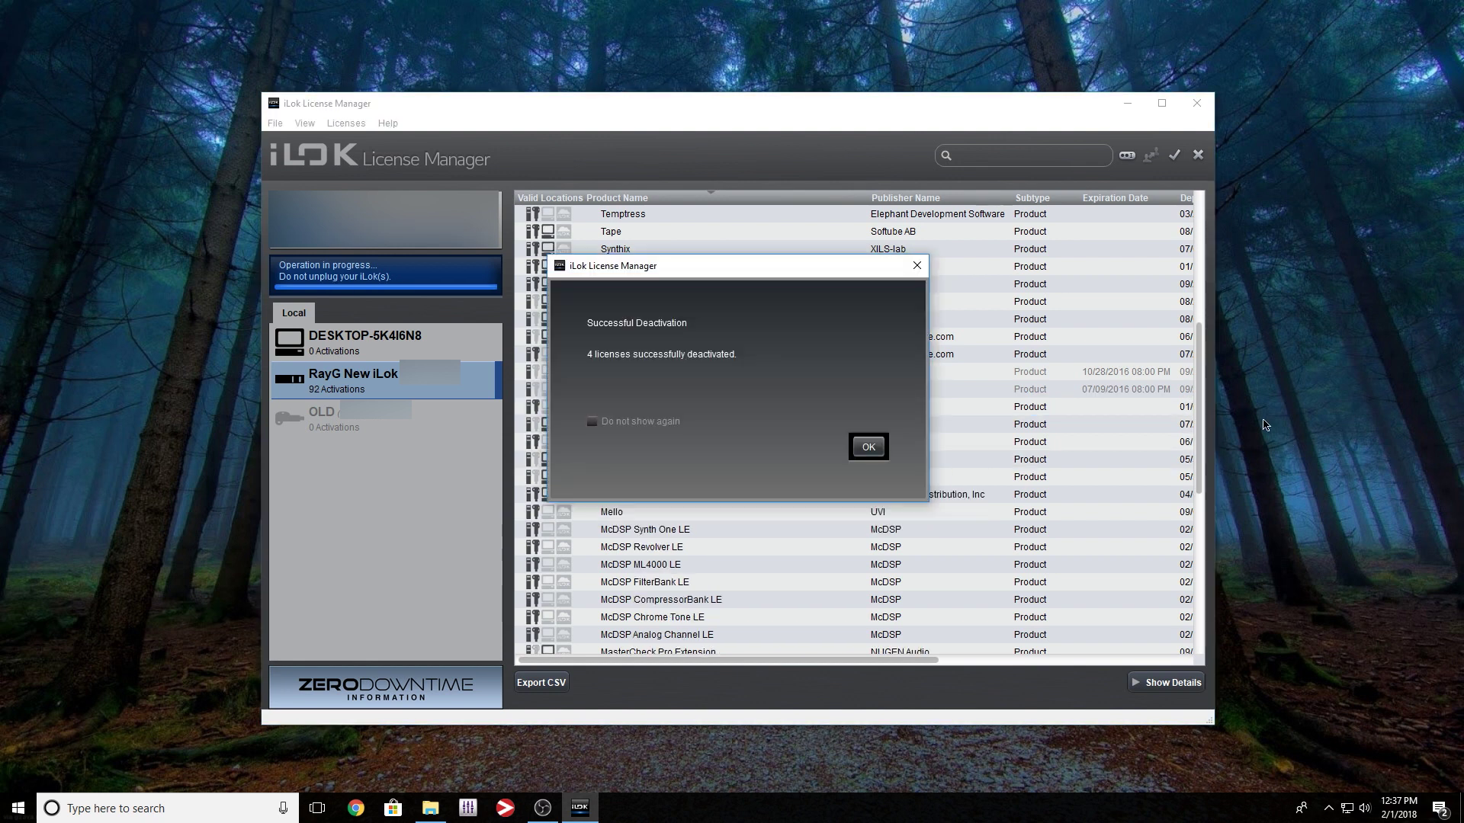
pyautogui.click(869, 448)
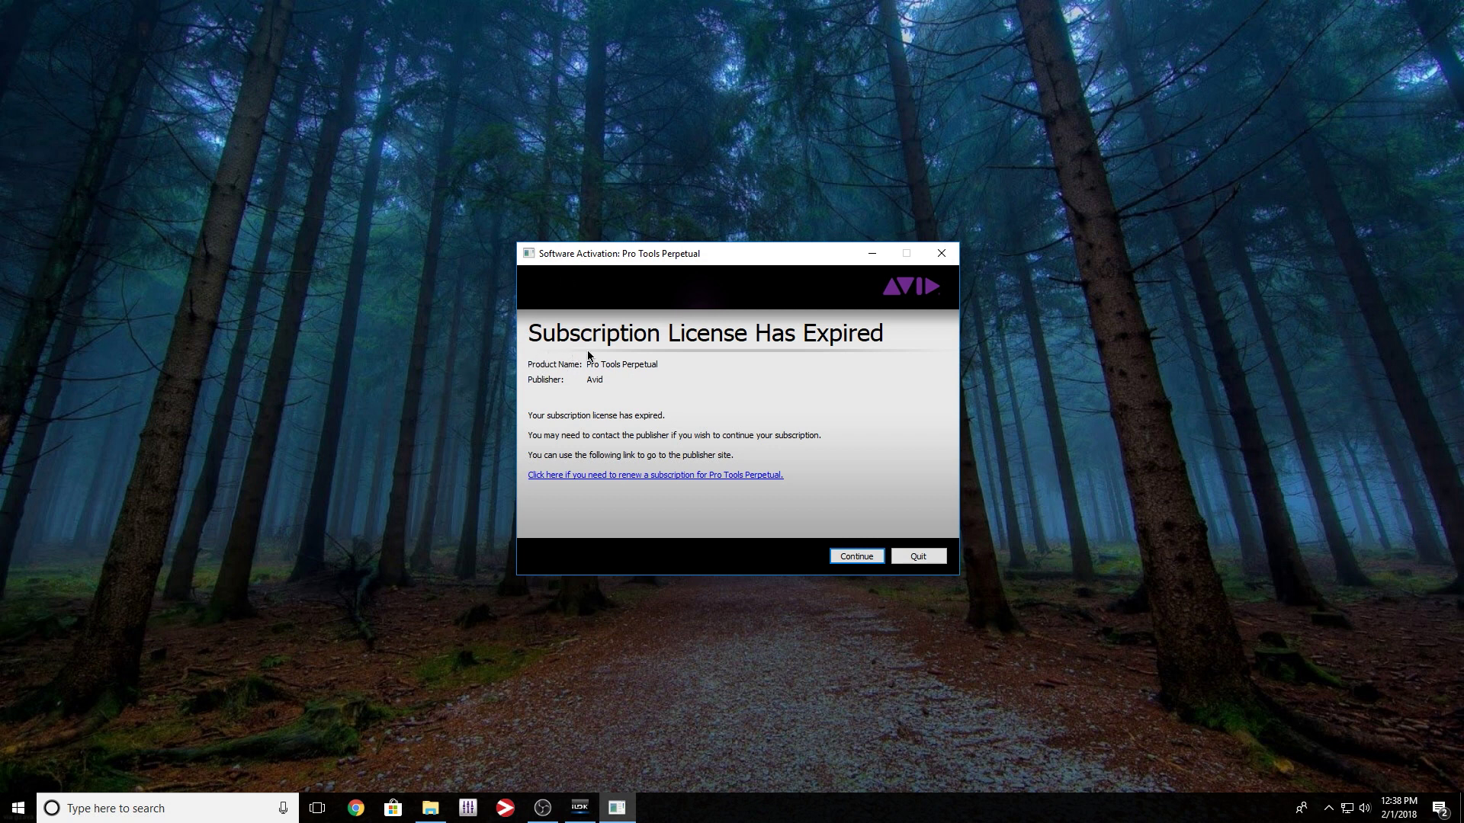
# Activate Pro Tools Perpetual by signing in and opening an iLok Cloud session, then let Pro Tools launch.
pyautogui.click(852, 557)
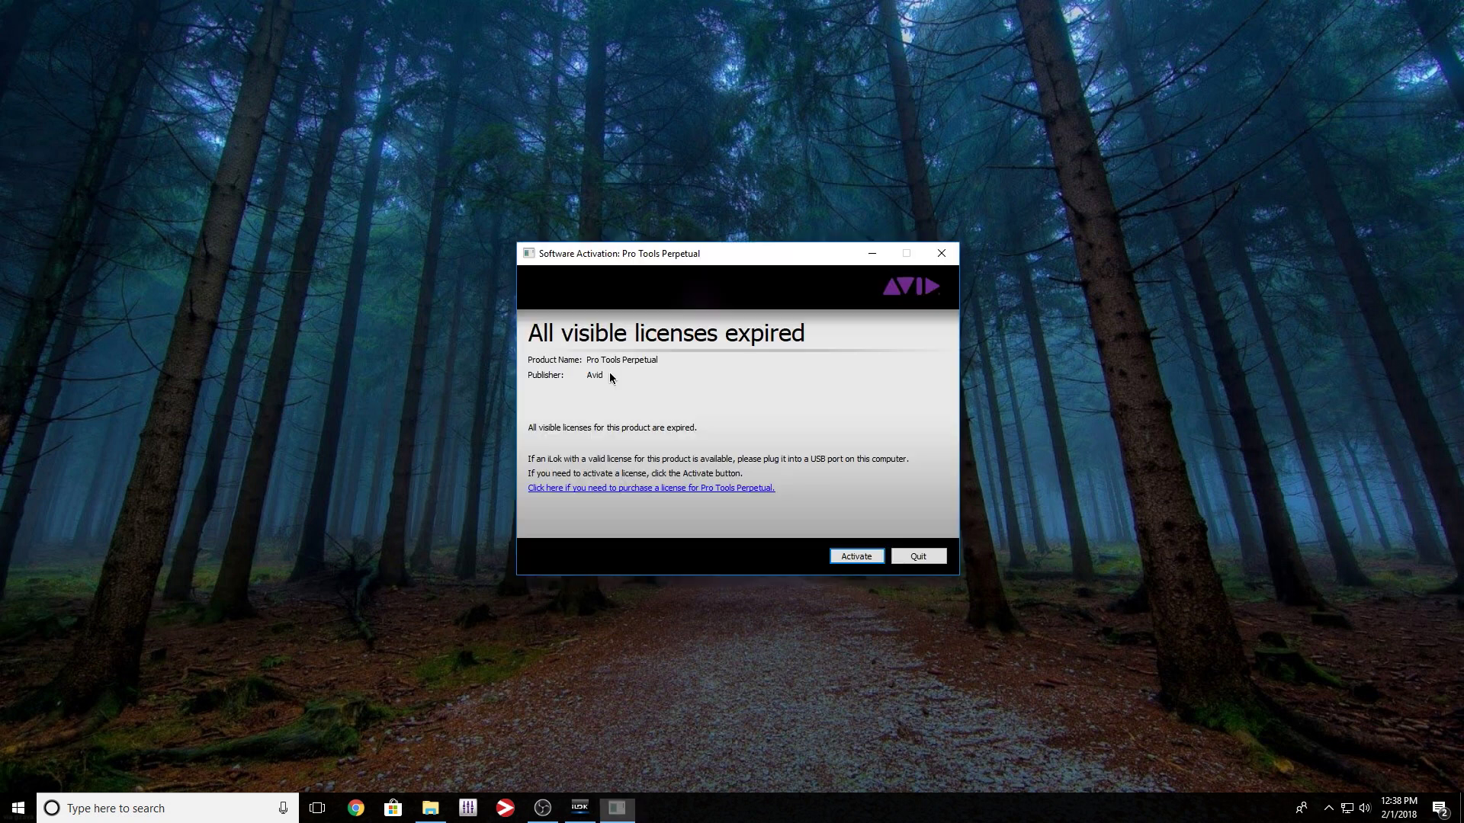
pyautogui.click(856, 556)
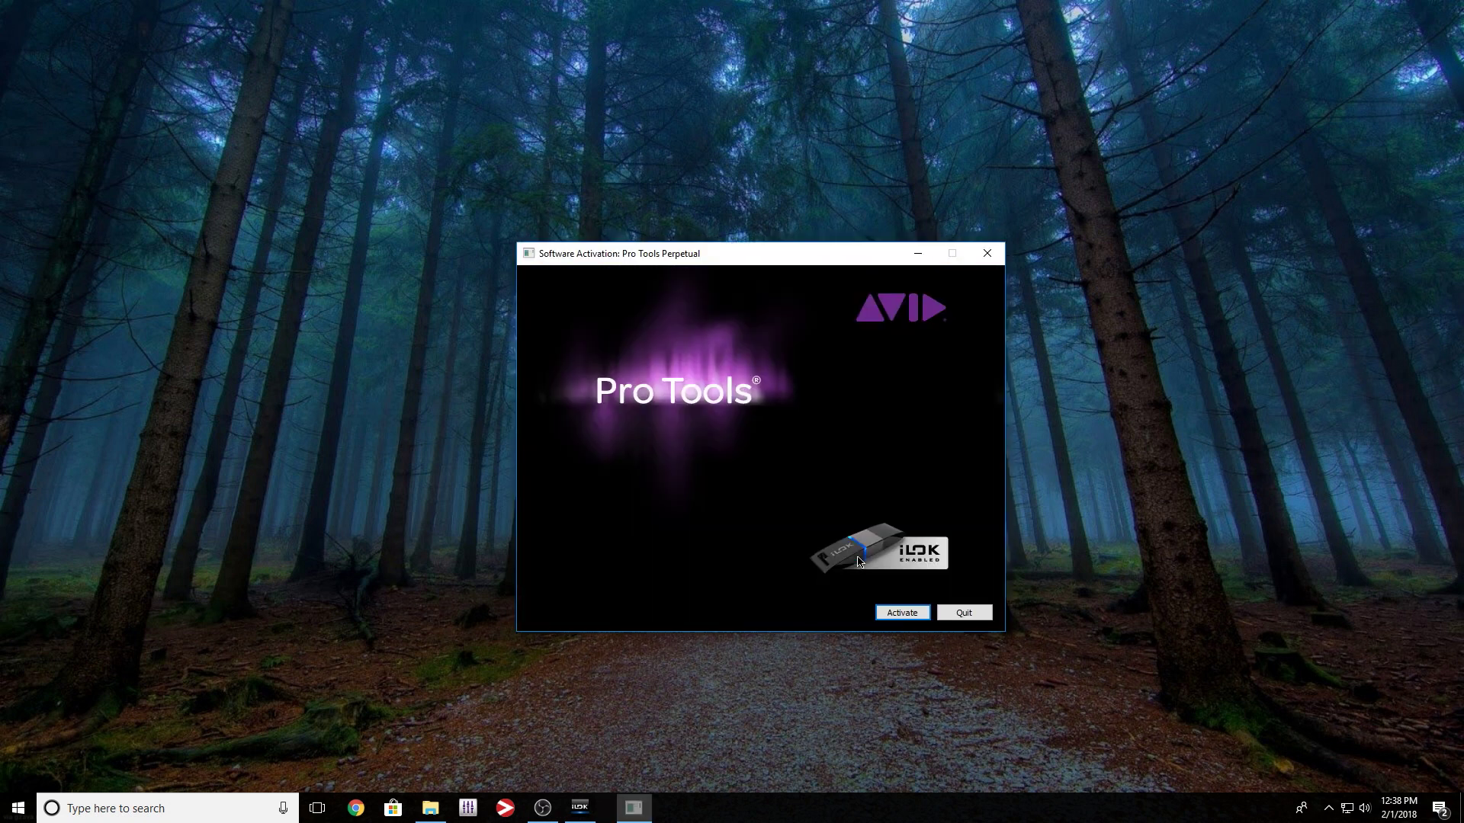
pyautogui.click(903, 612)
pyautogui.click(642, 374)
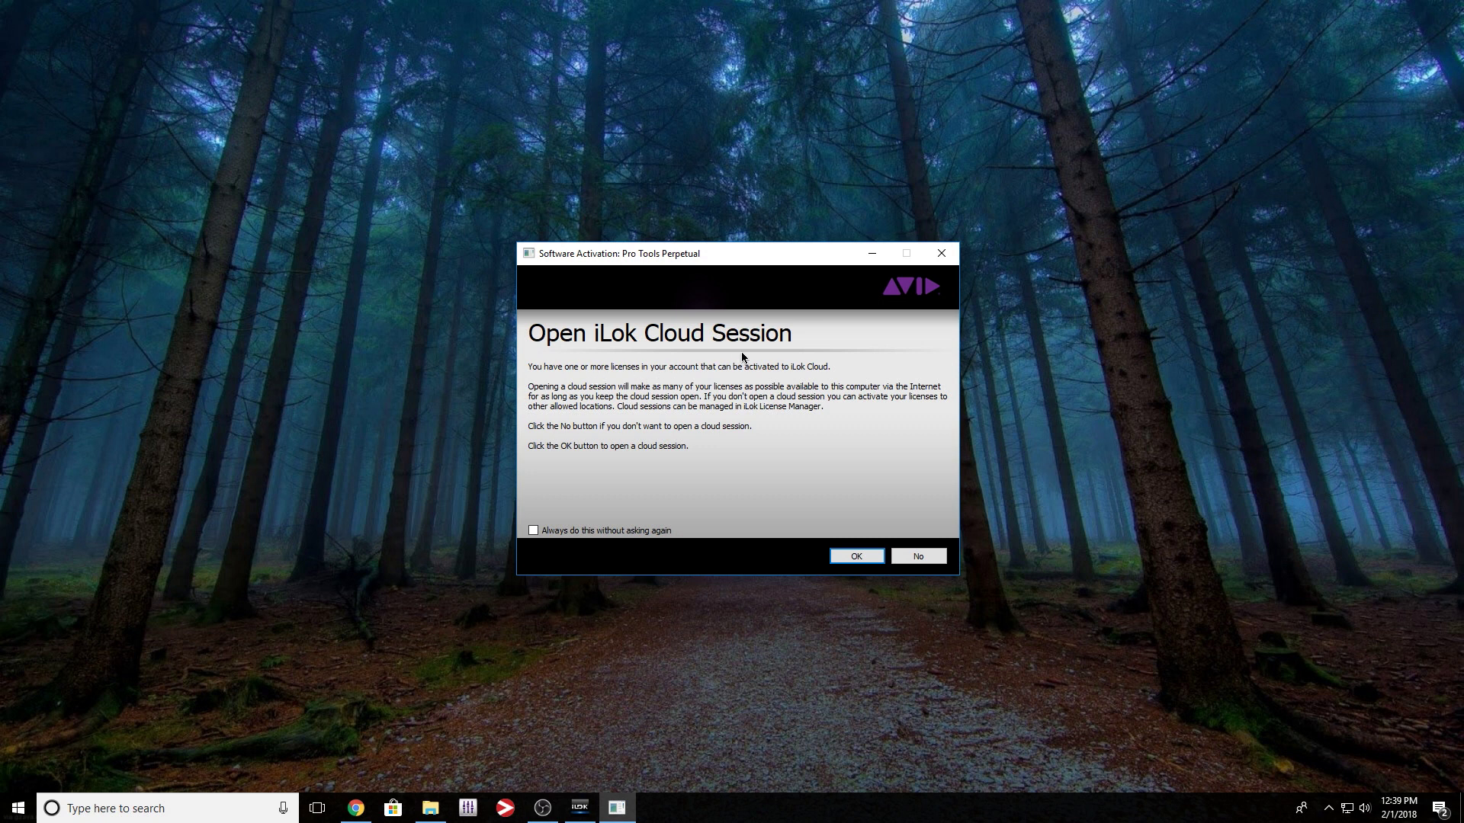
pyautogui.click(855, 559)
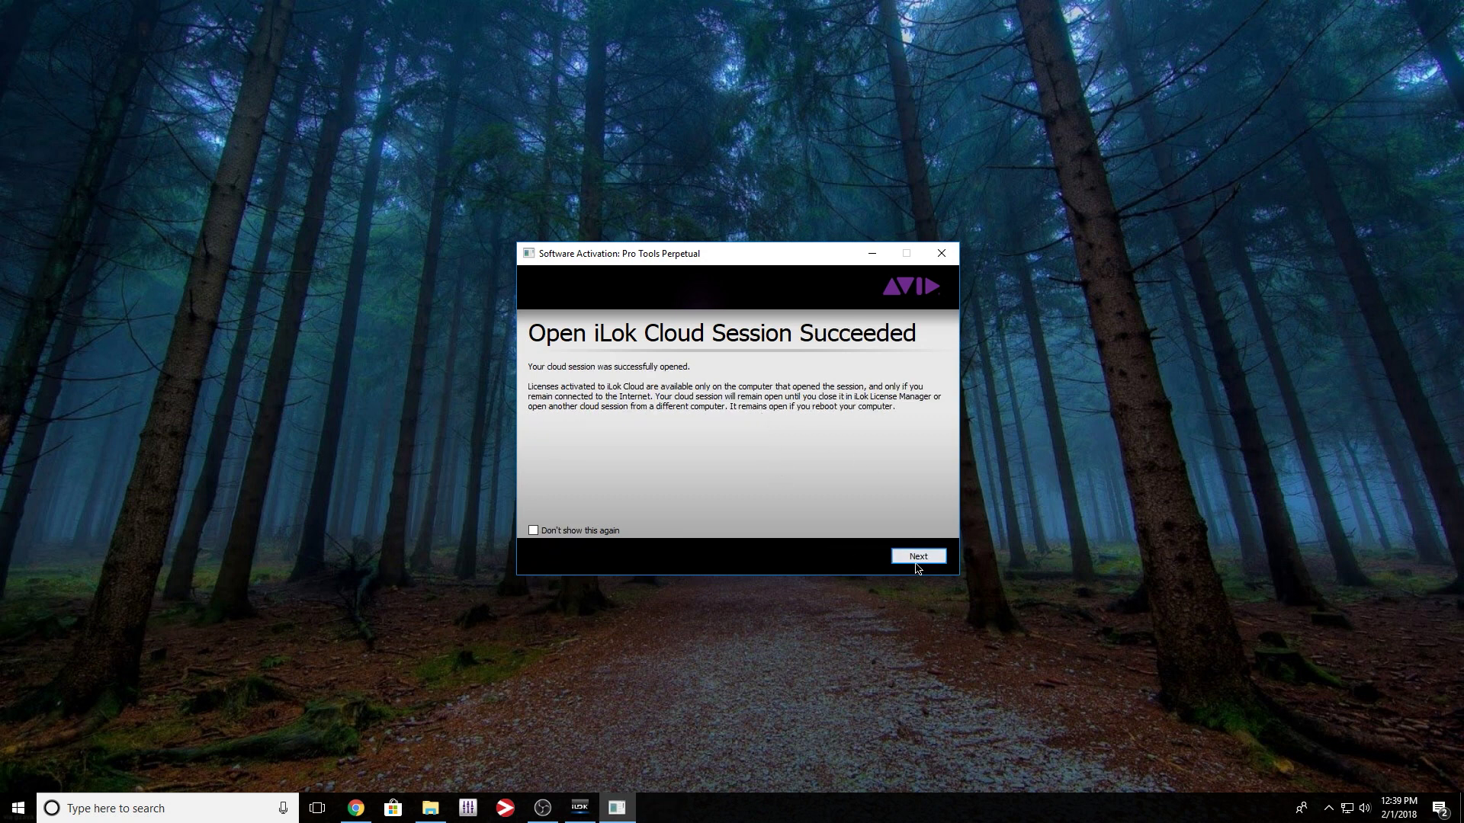
pyautogui.press('Return')
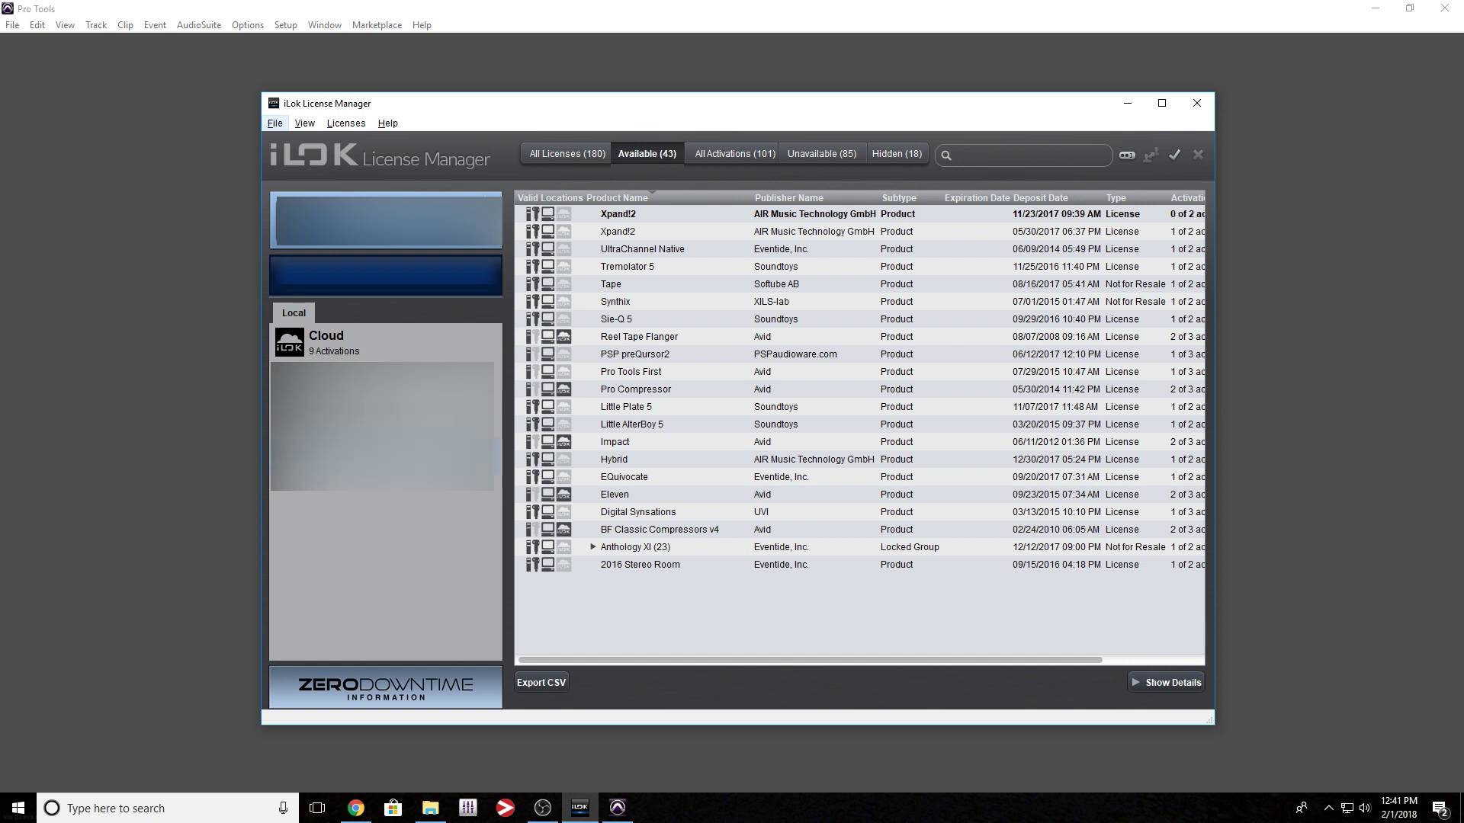
# View the Cloud location, select all six Avid cloud licences, then clear the selection.
pyautogui.click(374, 345)
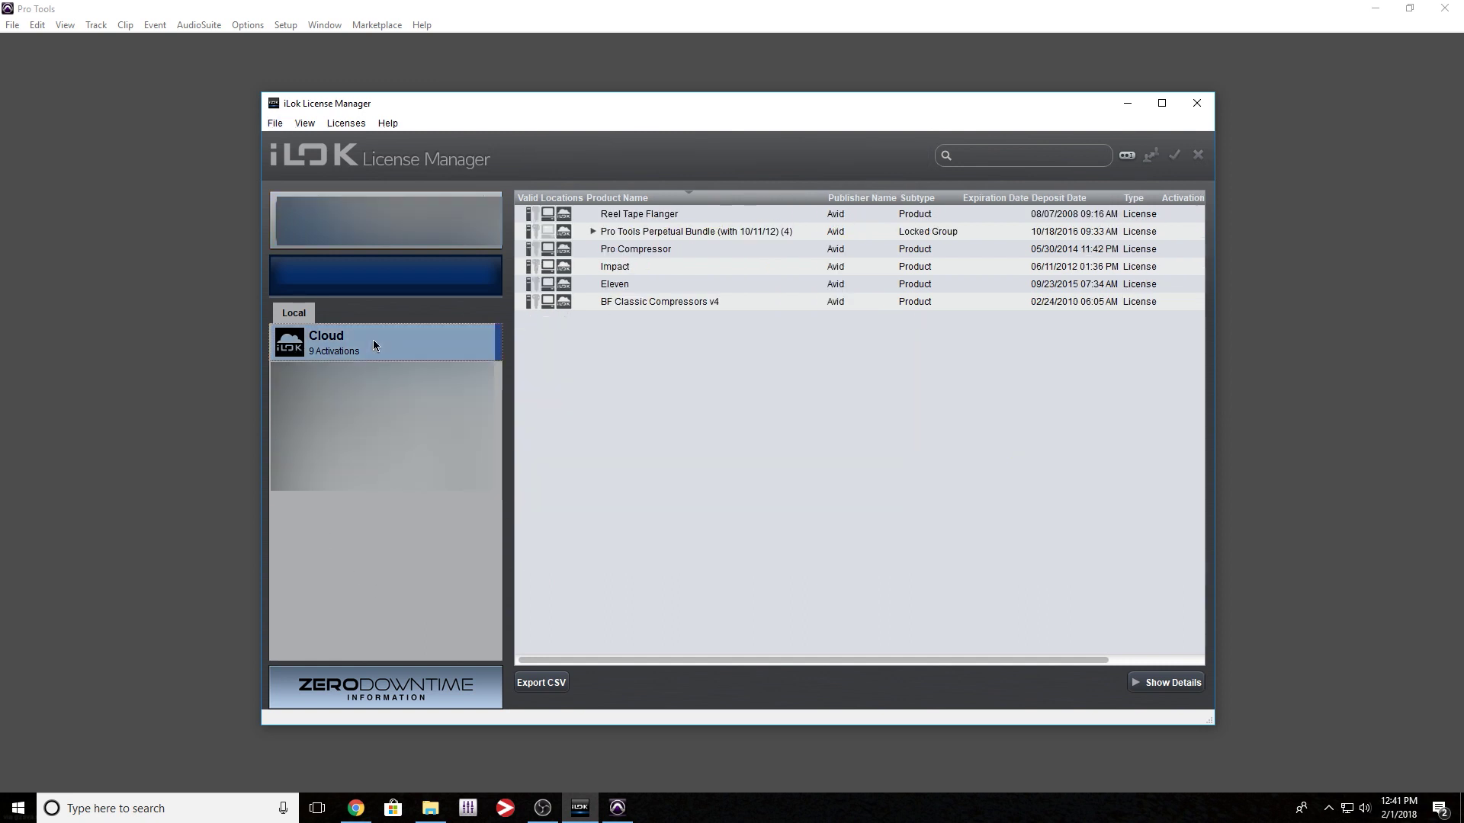
pyautogui.click(683, 219)
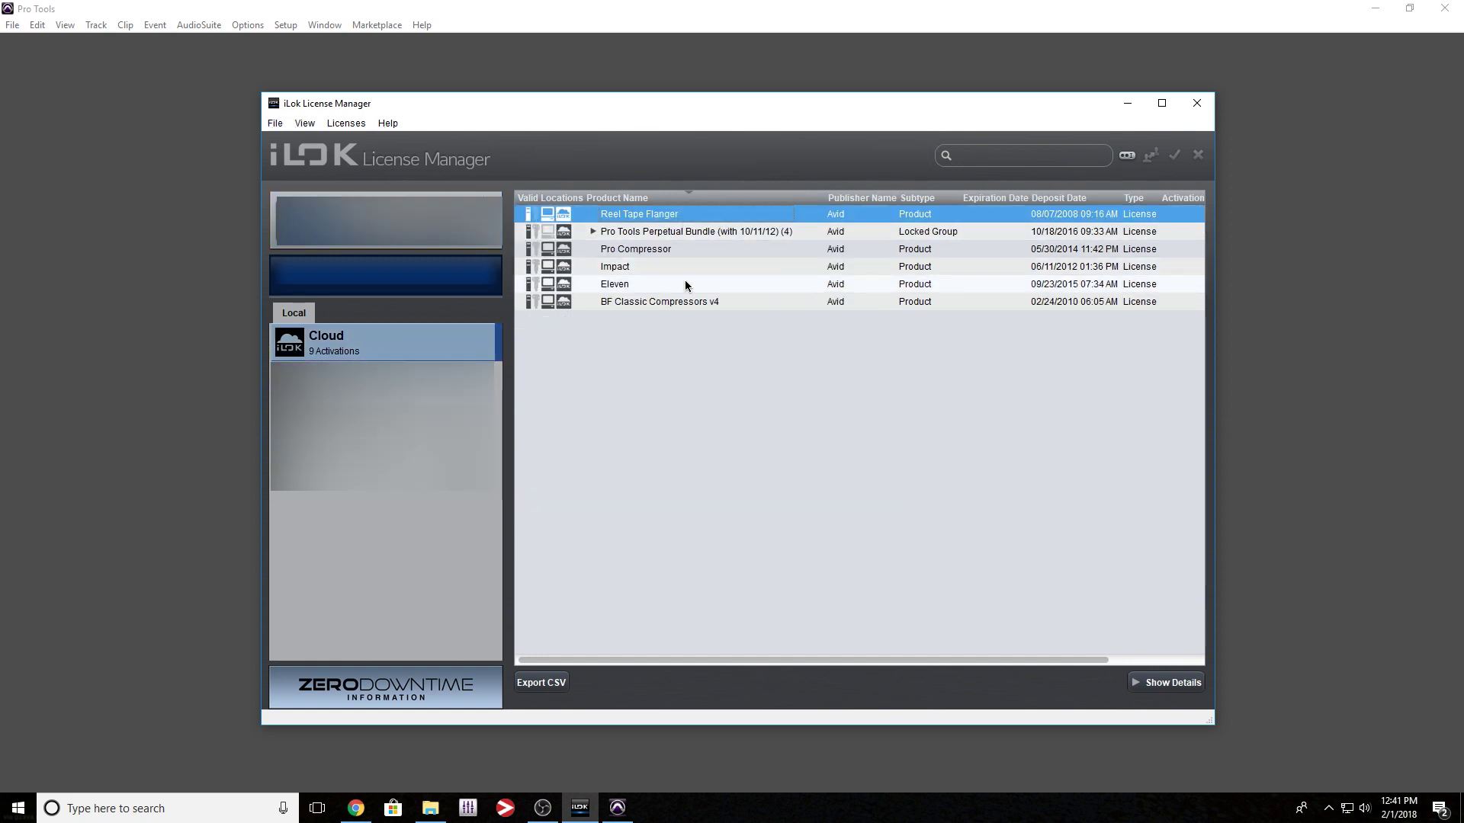
pyautogui.keyDown('shift'); pyautogui.click(678, 305); pyautogui.keyUp('shift')
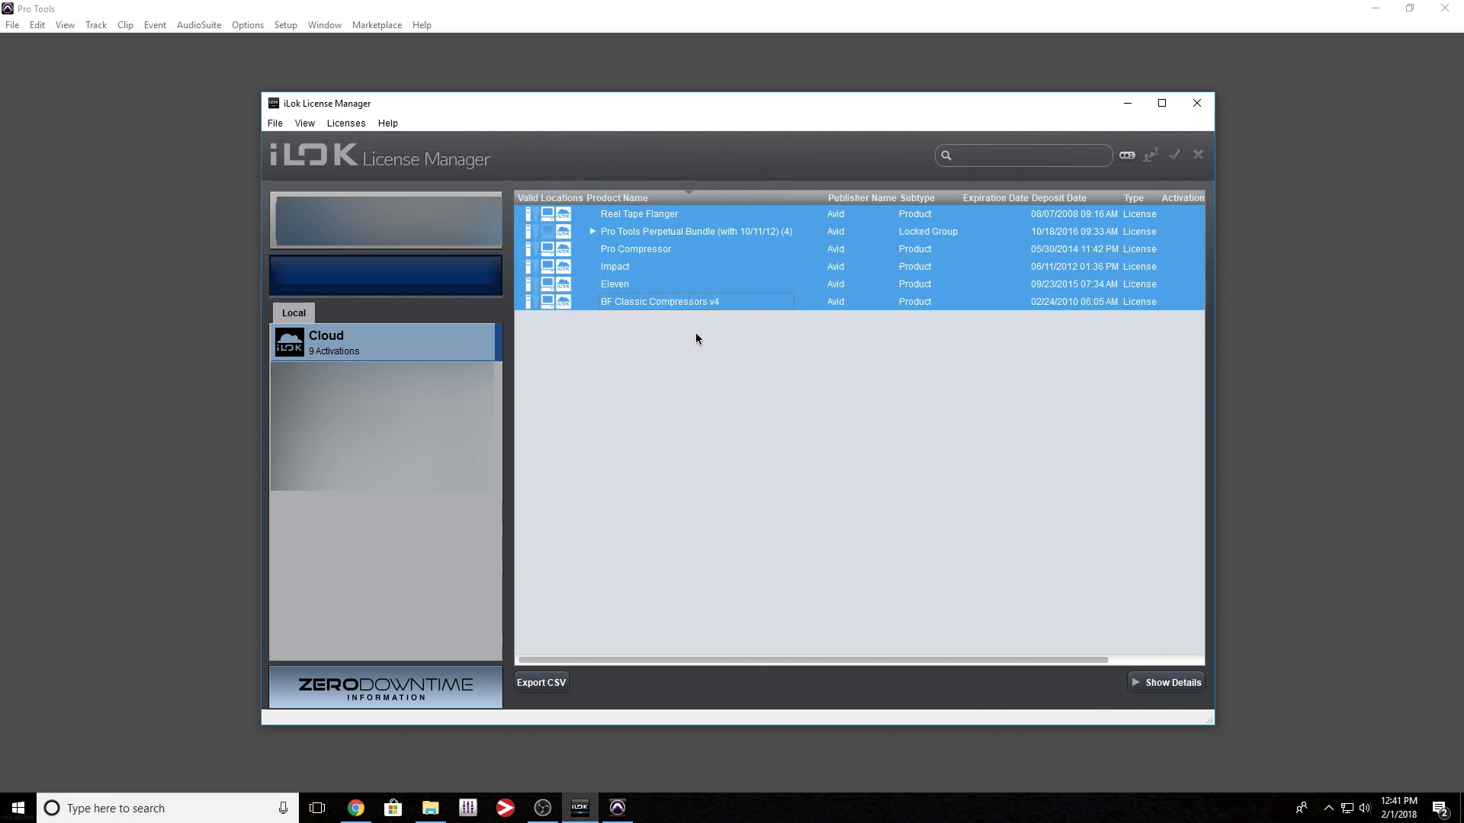
pyautogui.click(695, 332)
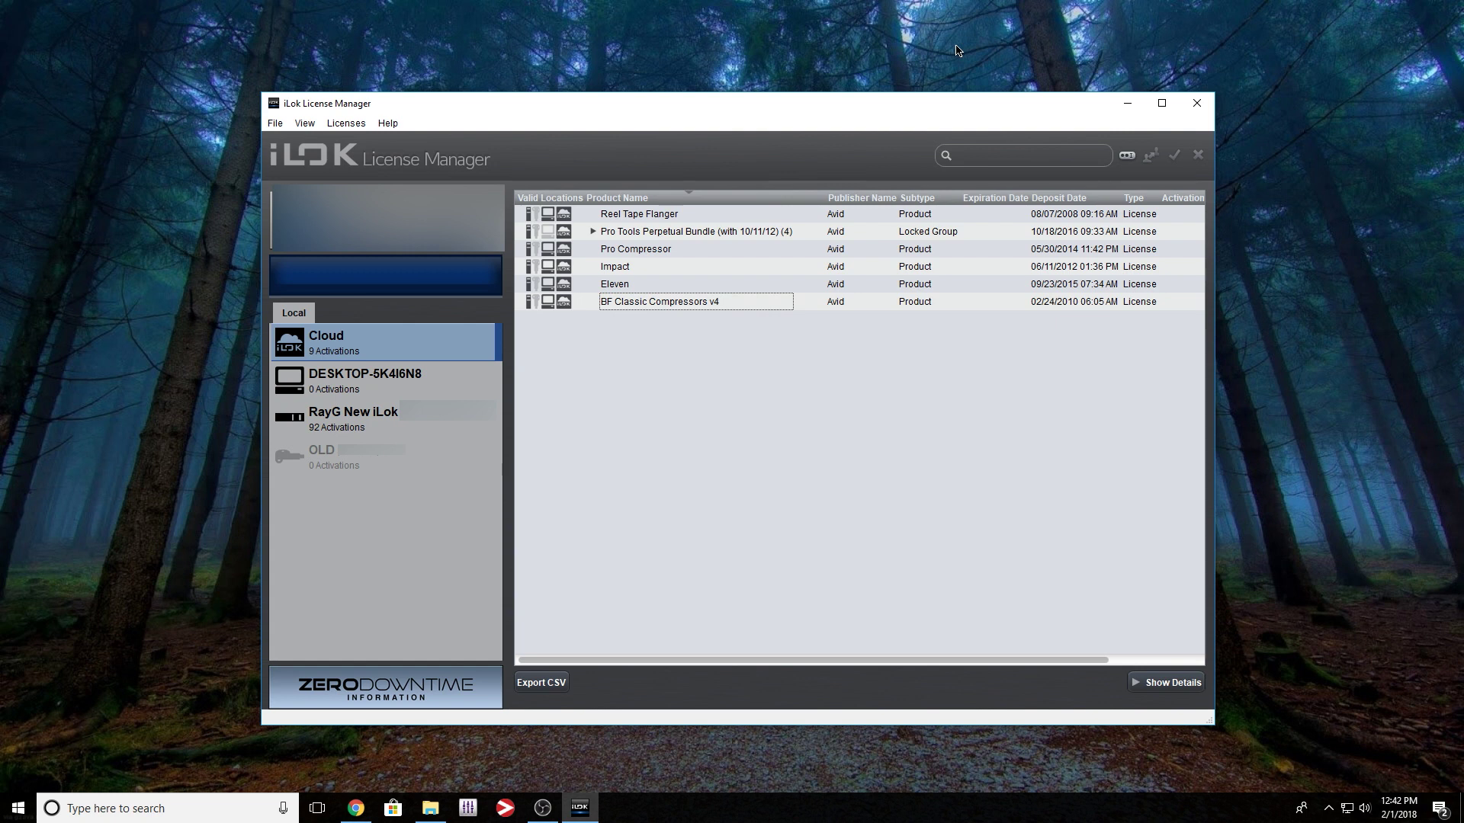
# Close the iLok Cloud session from the Cloud location's options and acknowledge it.
pyautogui.moveTo(617, 231); pyautogui.dragTo(311, 377)
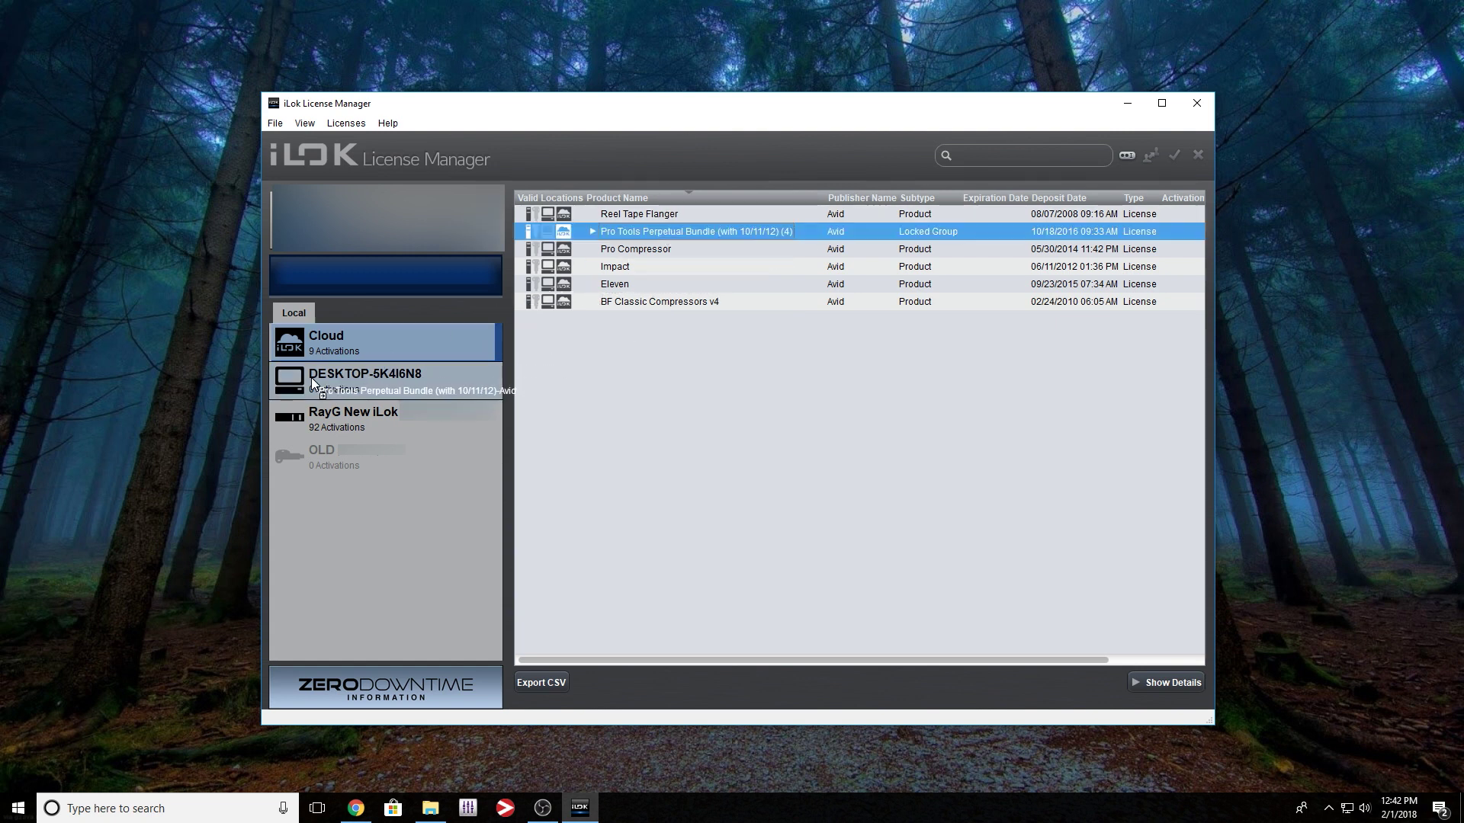
pyautogui.rightClick(671, 233)
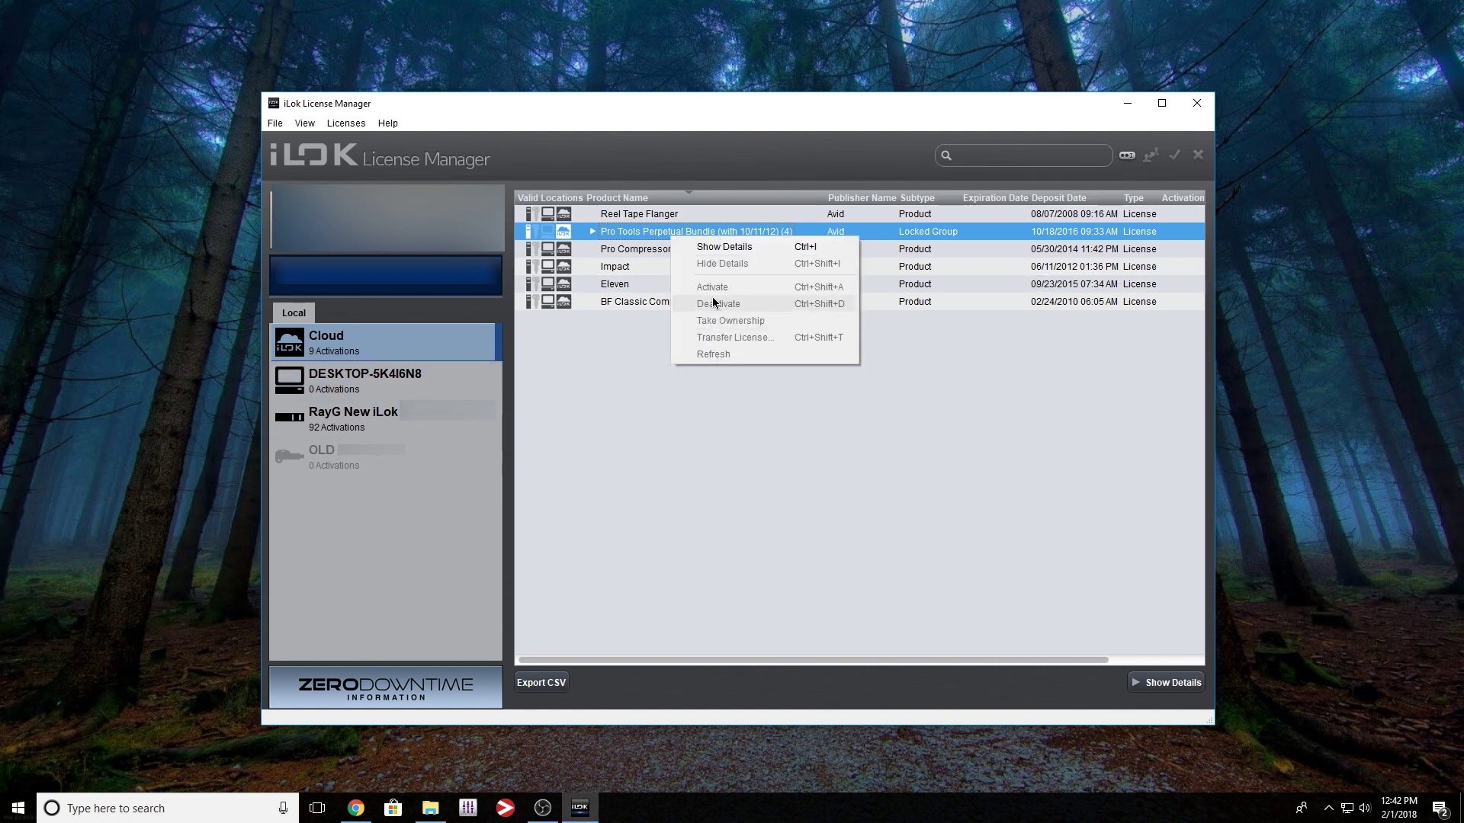
pyautogui.click(595, 455)
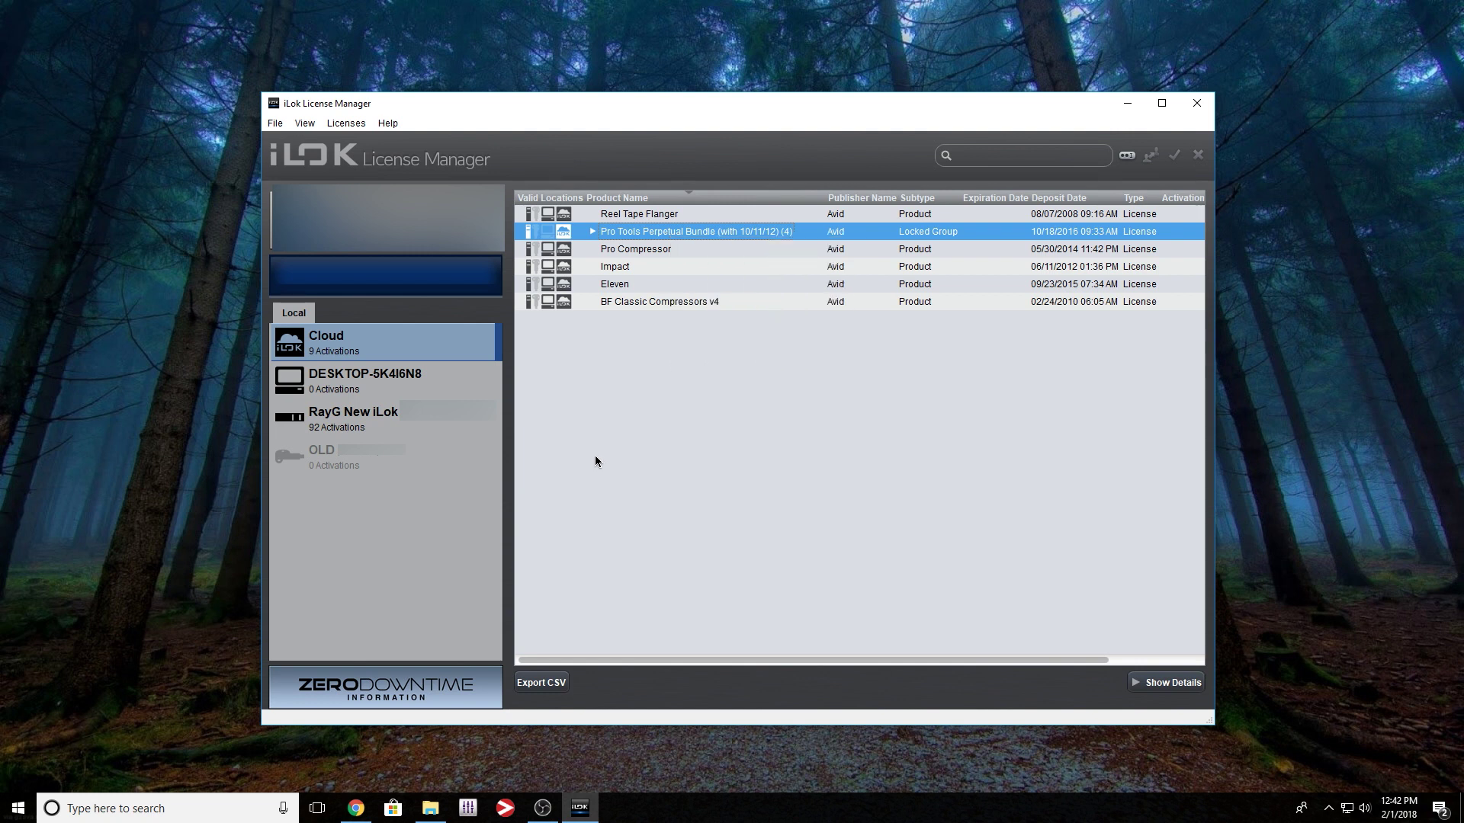
pyautogui.rightClick(319, 349)
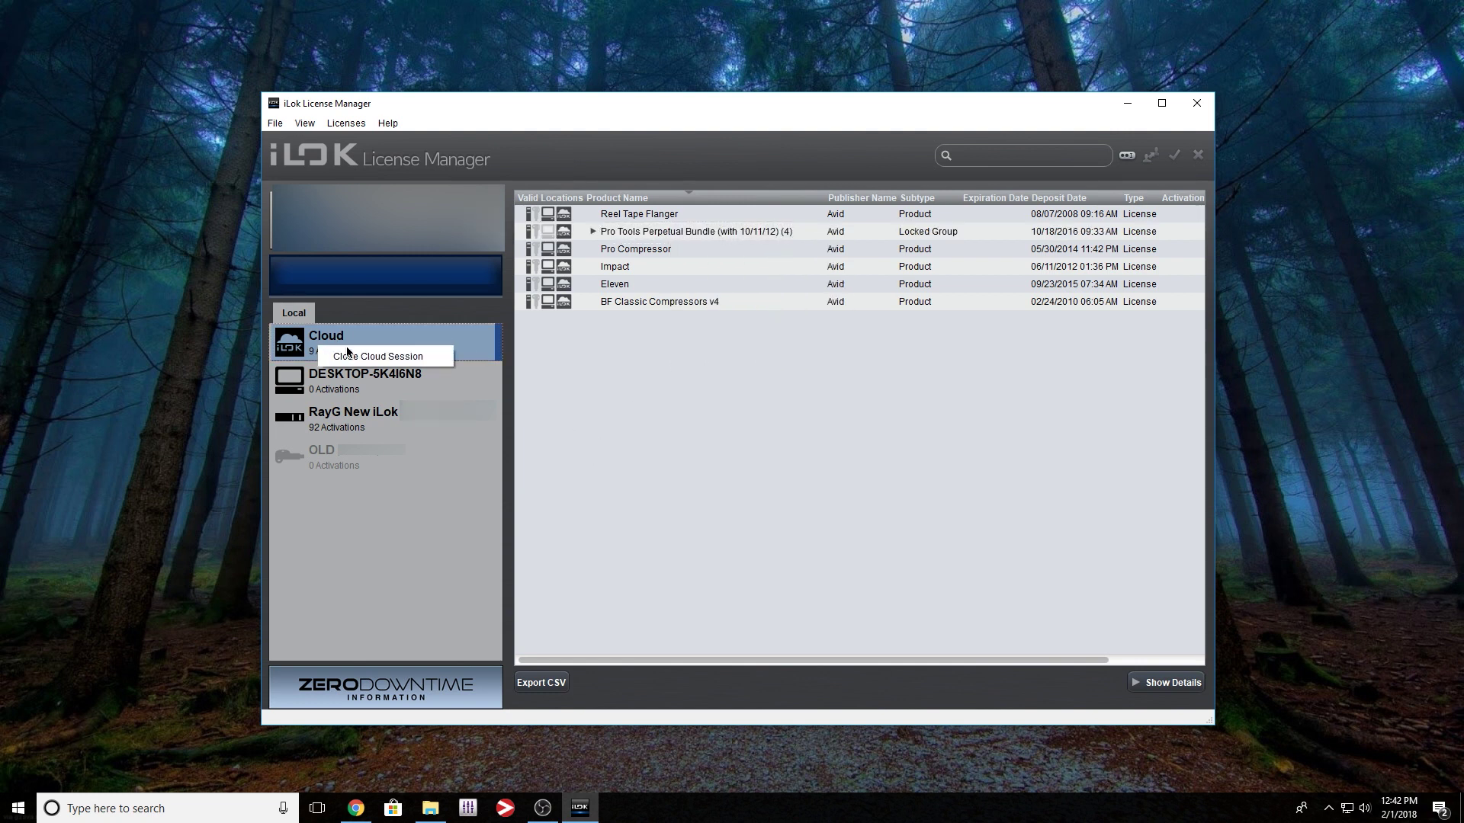
pyautogui.click(434, 359)
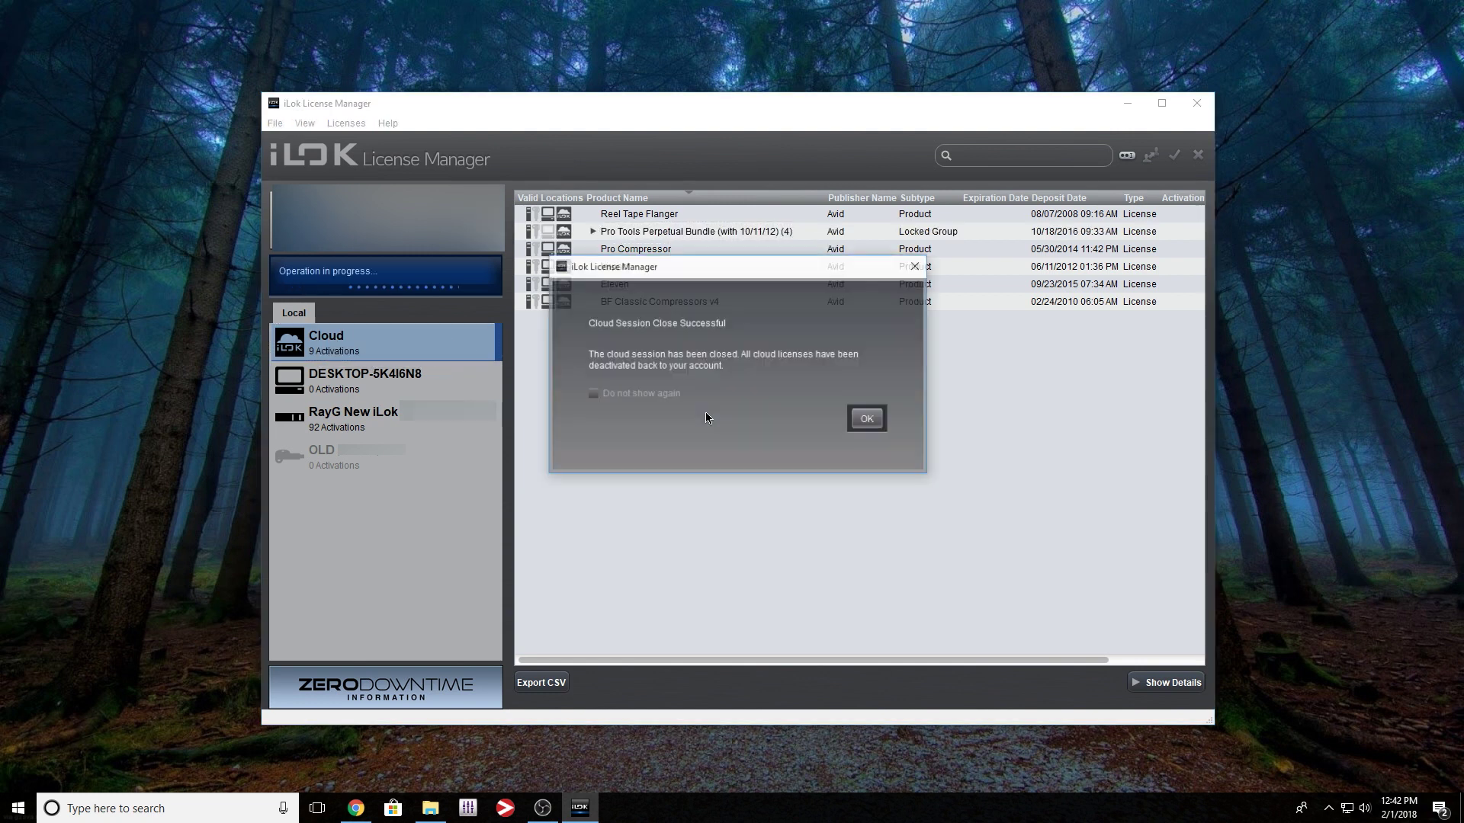
pyautogui.click(871, 421)
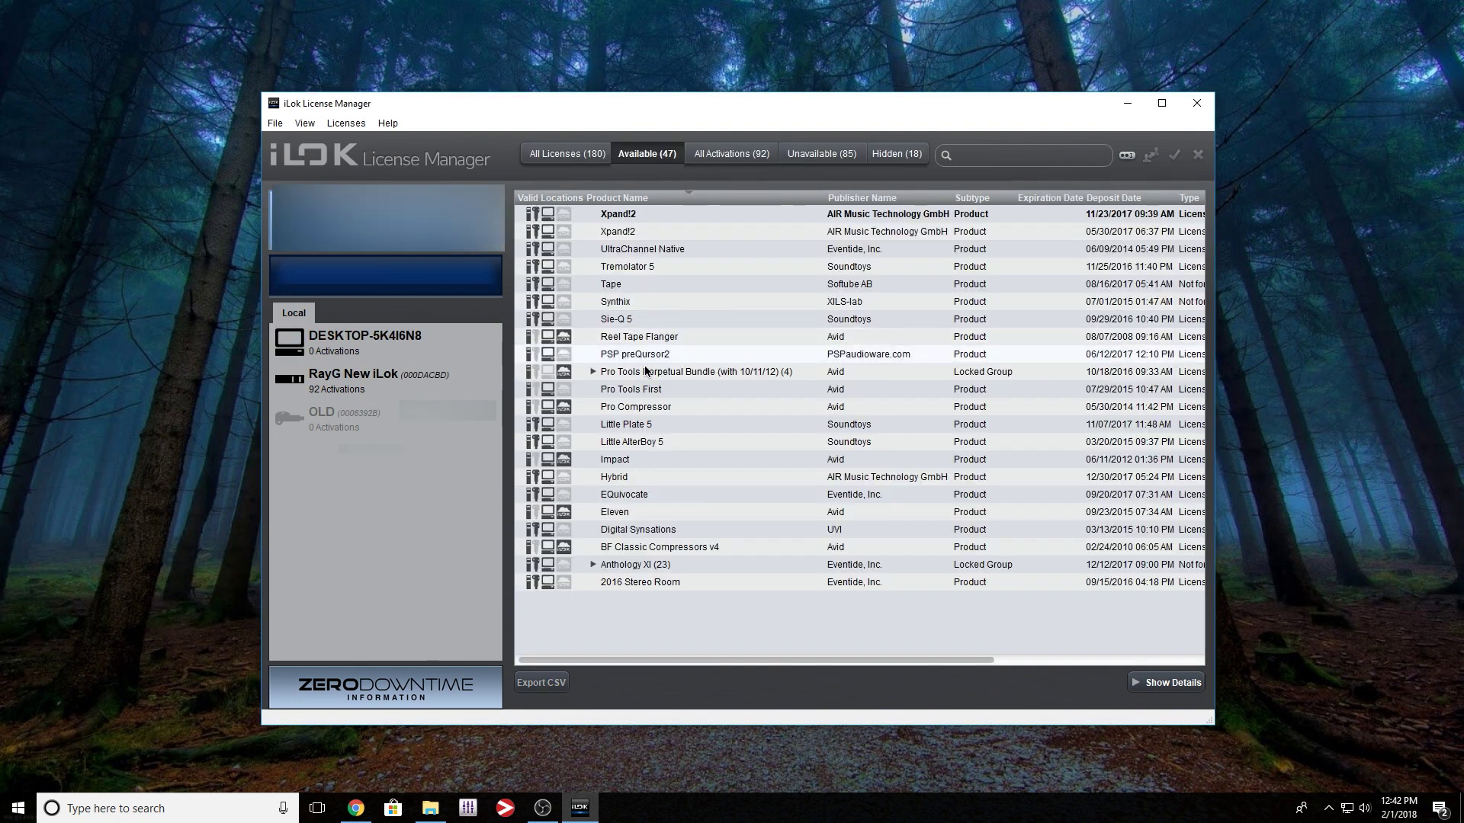
# Reactivate the Pro Tools Perpetual Bundle onto the iLok key and close iLok License Manager.
pyautogui.click(675, 373)
pyautogui.rightClick(676, 377)
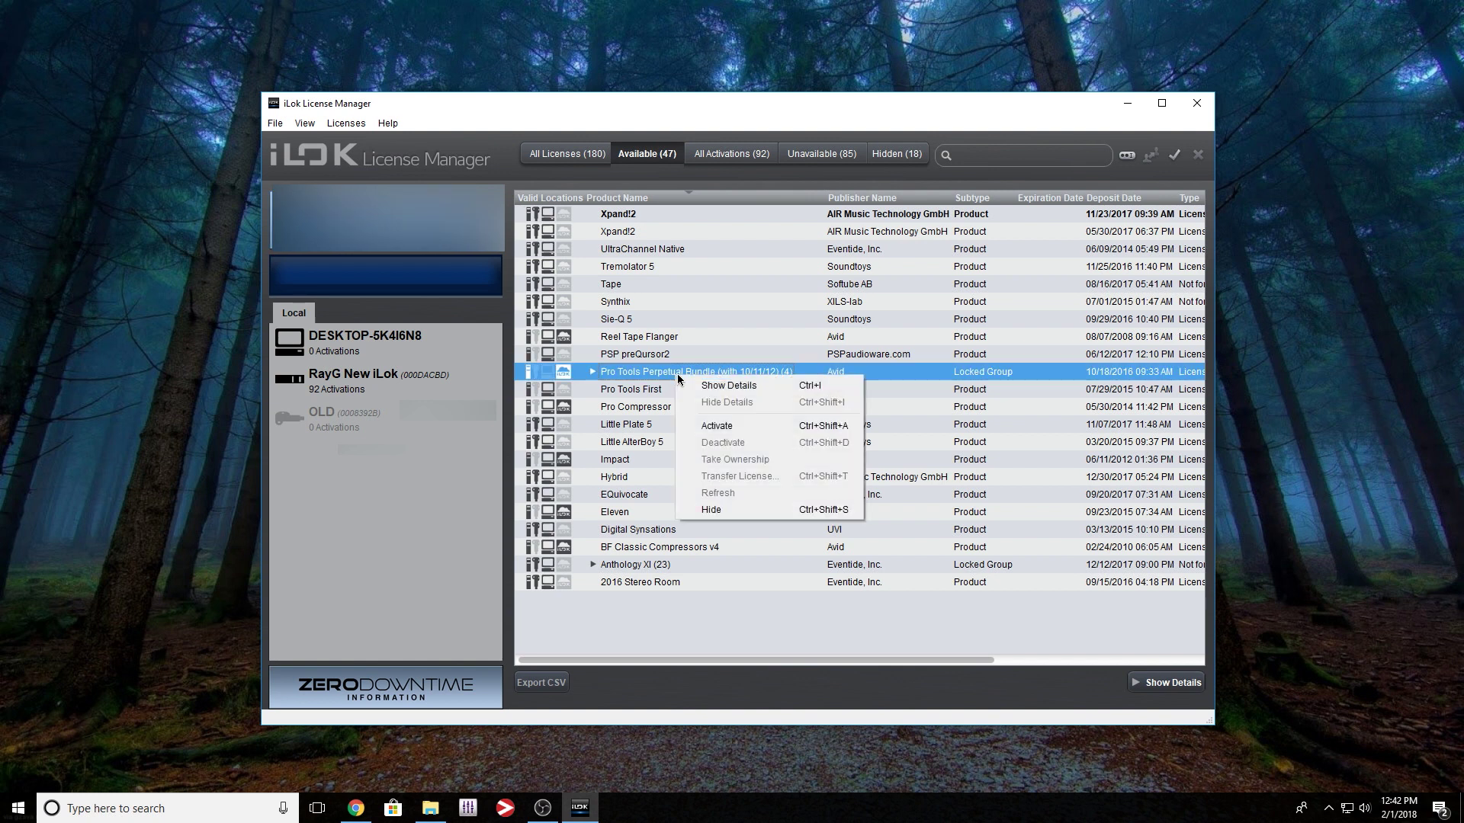
pyautogui.click(825, 426)
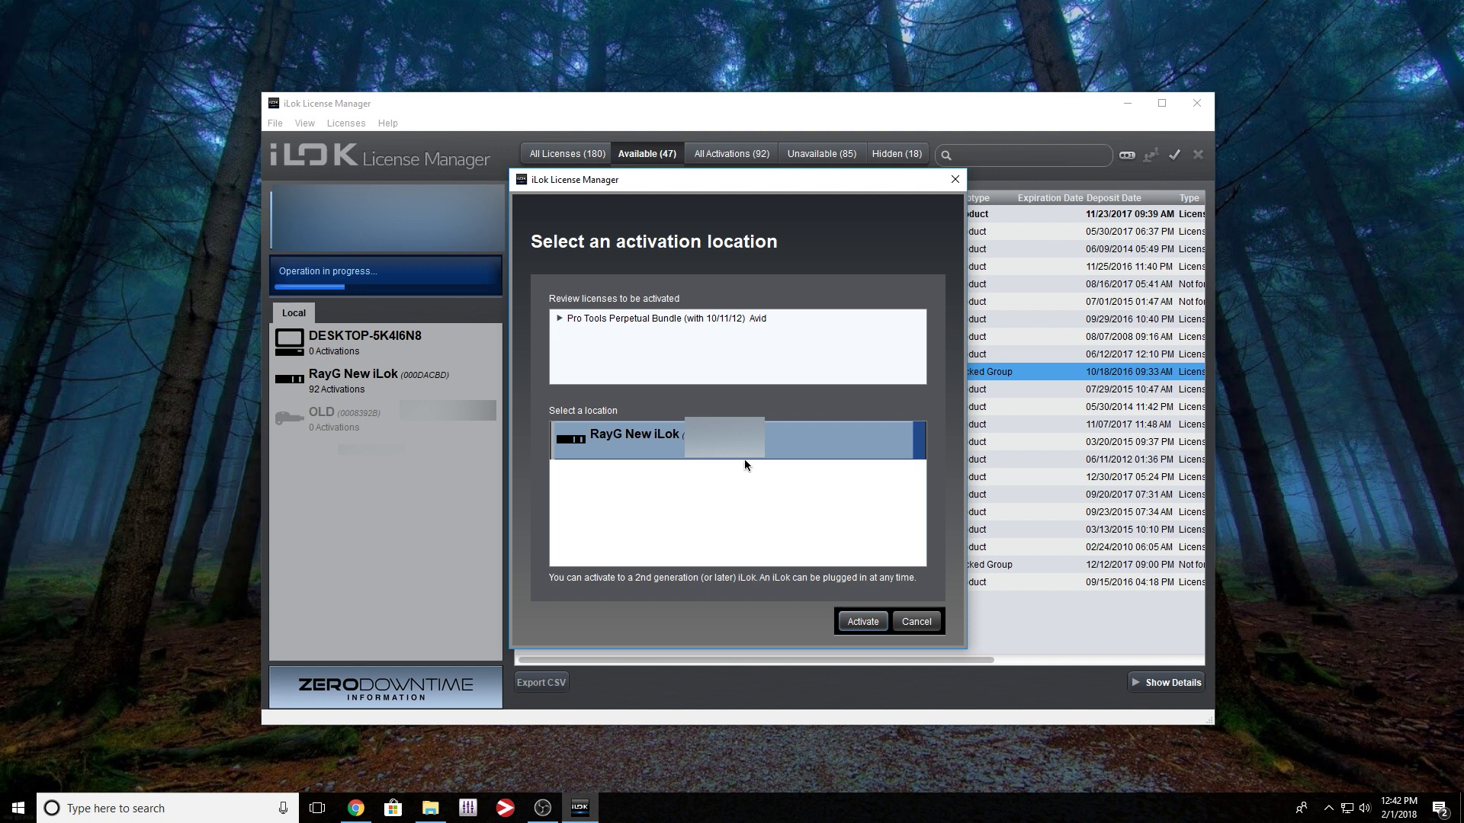
pyautogui.click(858, 624)
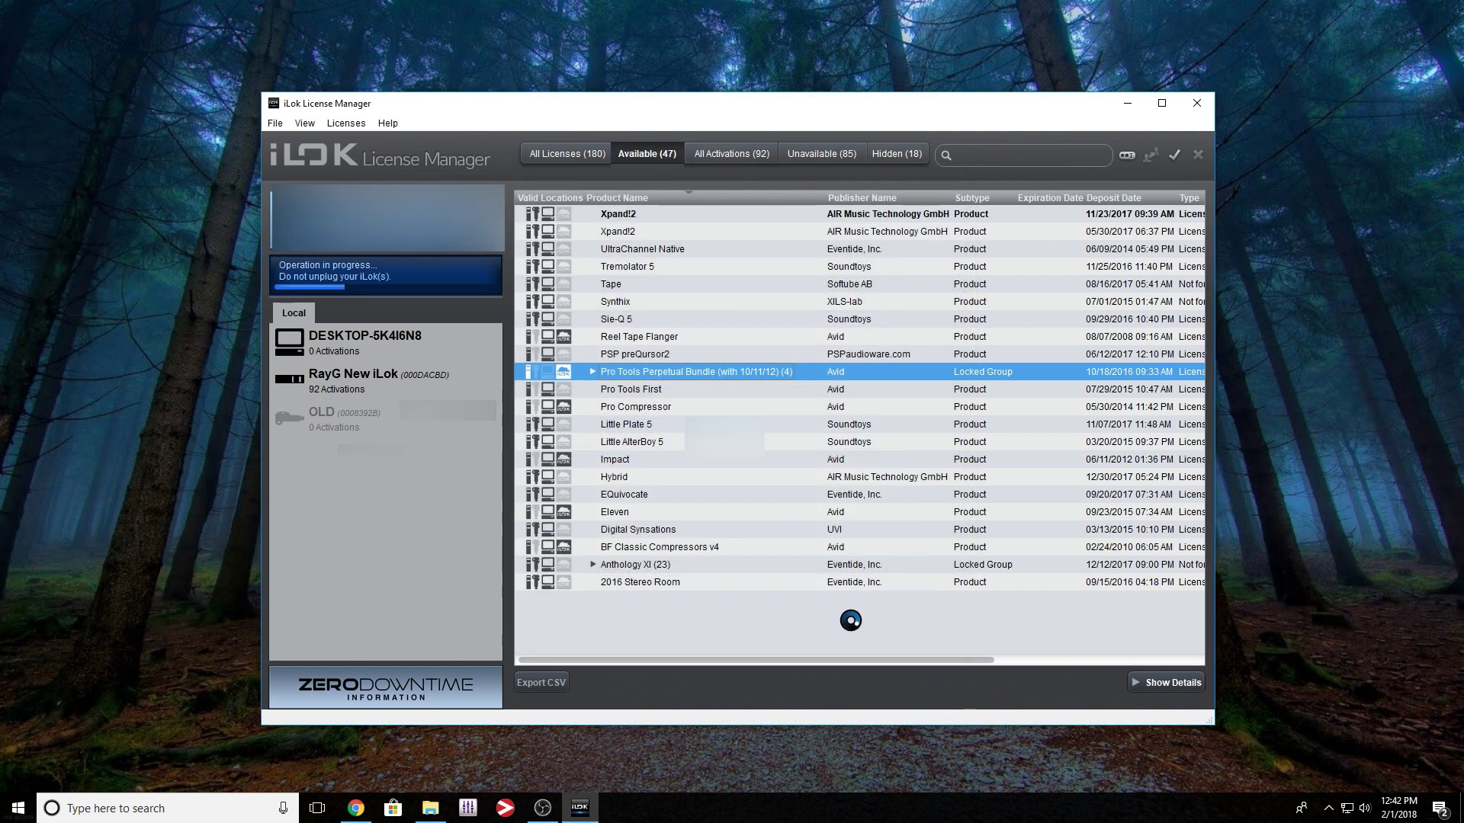
pyautogui.hotkey('alt', 'F4')
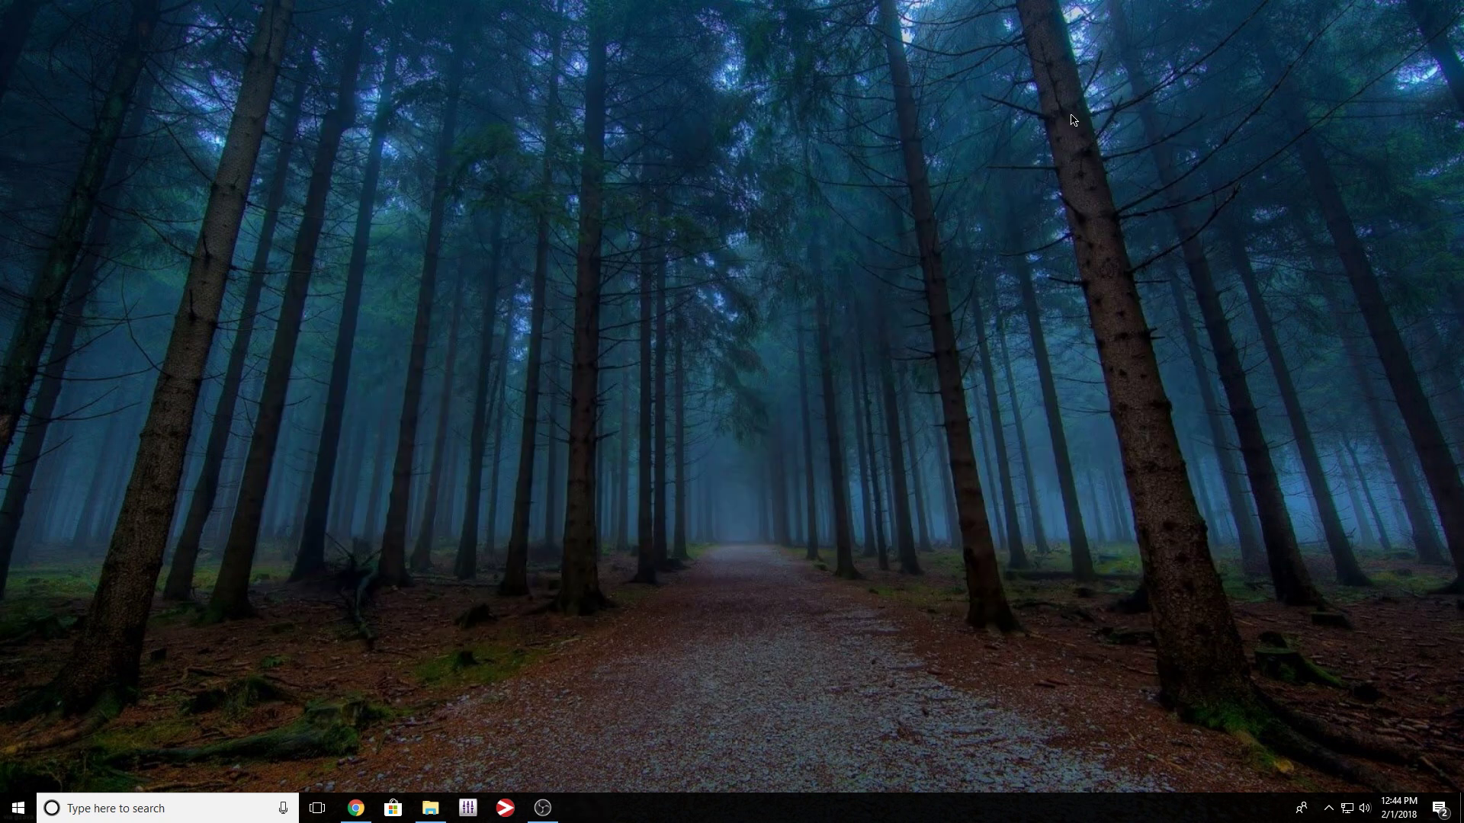